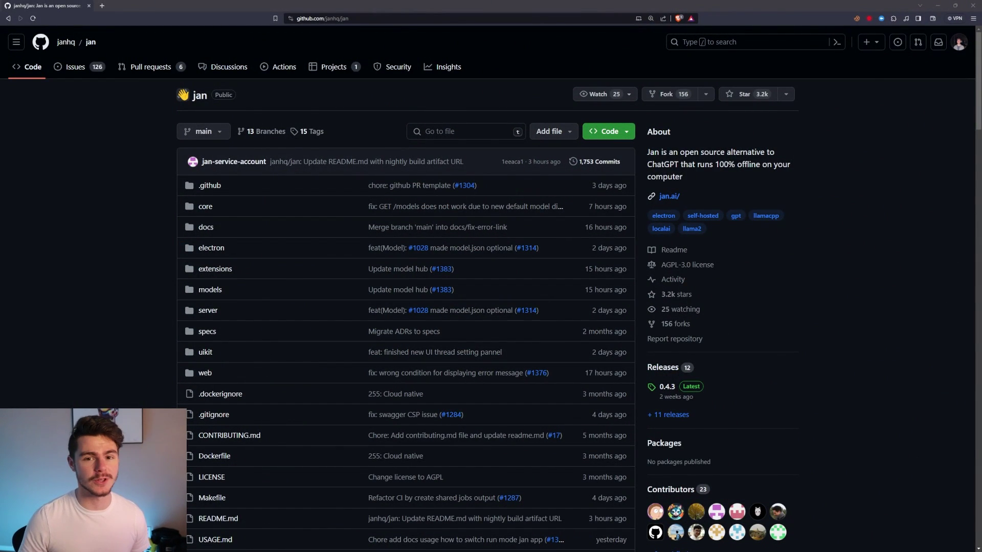
- Scroll through the page and dismiss the save dialog without downloading anything
scroll(374, 157, down, 10)
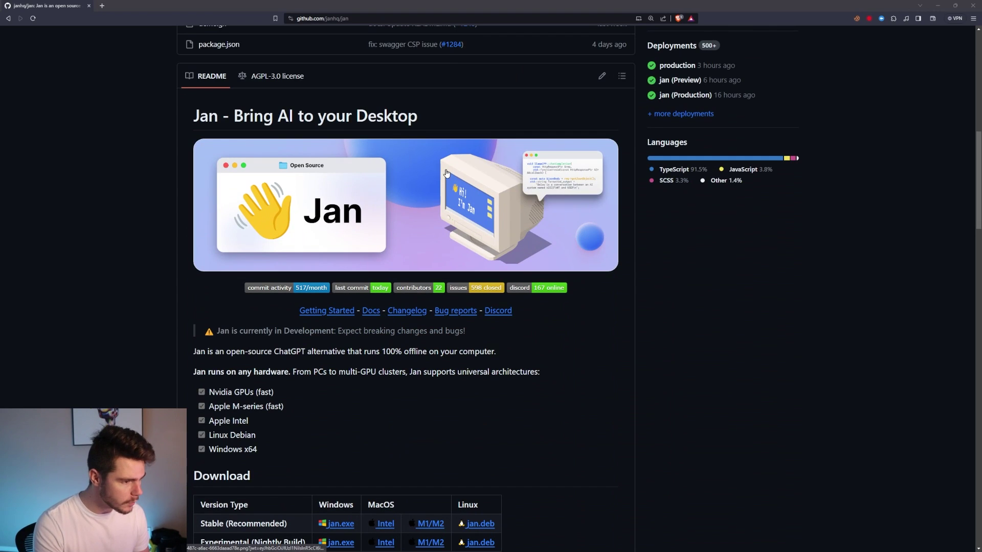
scroll(379, 277, down, 1)
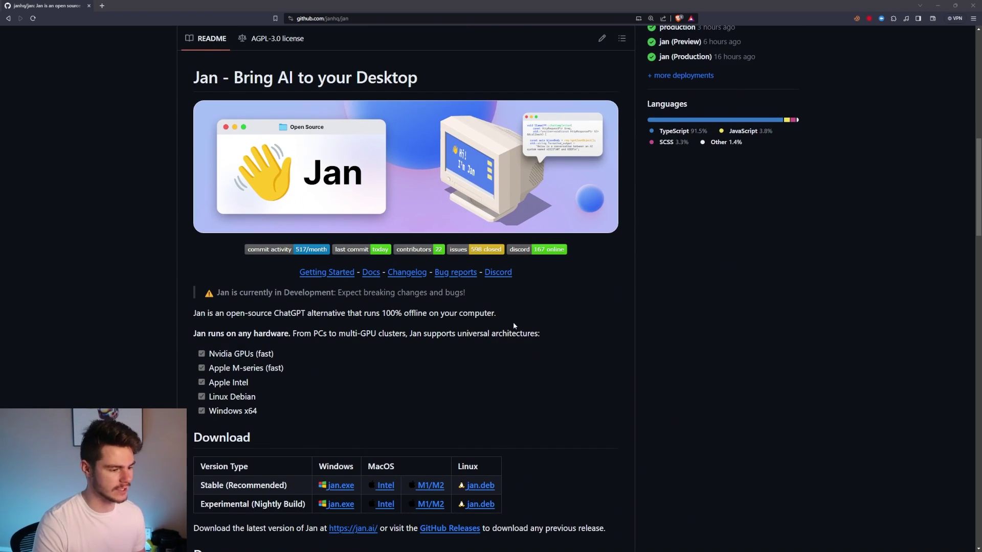
scroll(513, 324, down, 5)
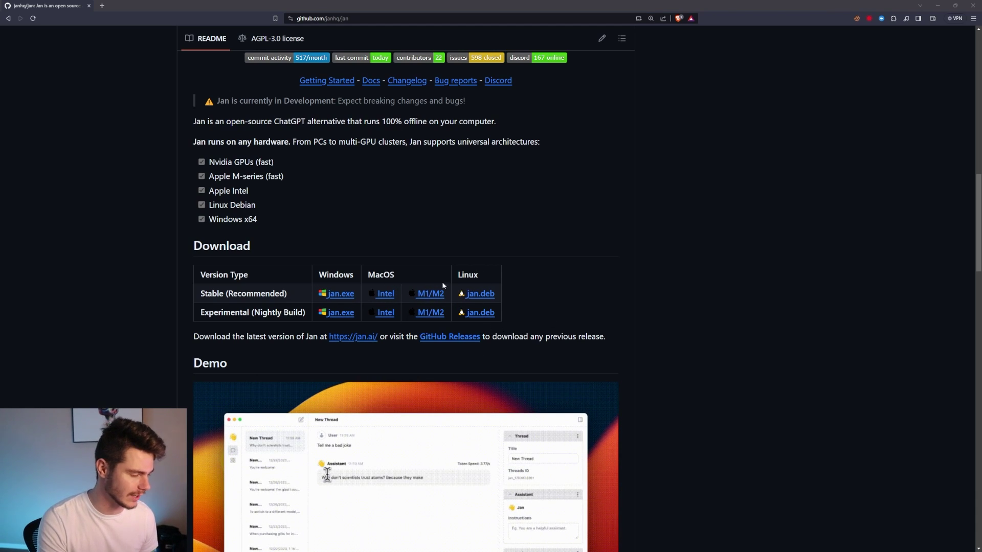
scroll(442, 283, down, 7)
scroll(466, 328, down, 16)
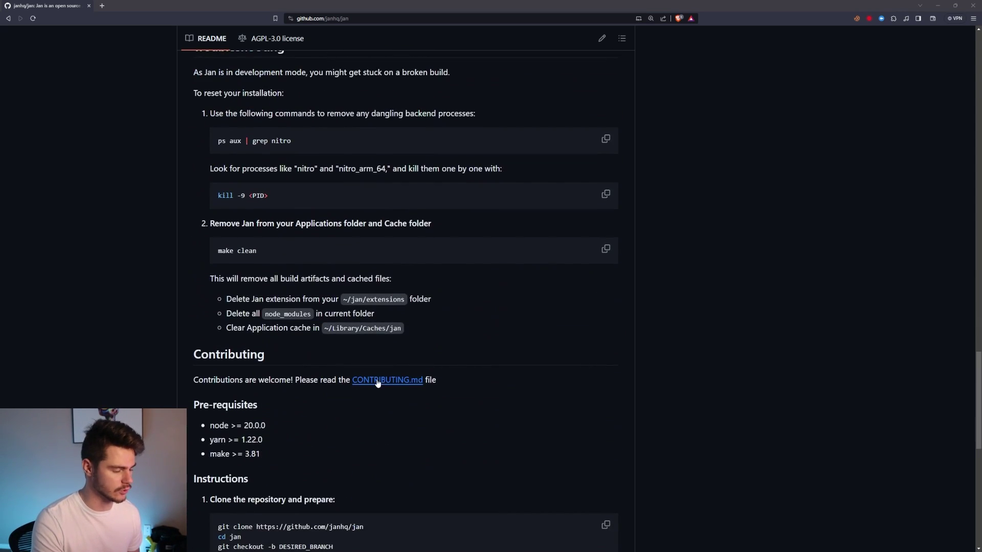
scroll(421, 410, down, 4)
scroll(348, 385, up, 20)
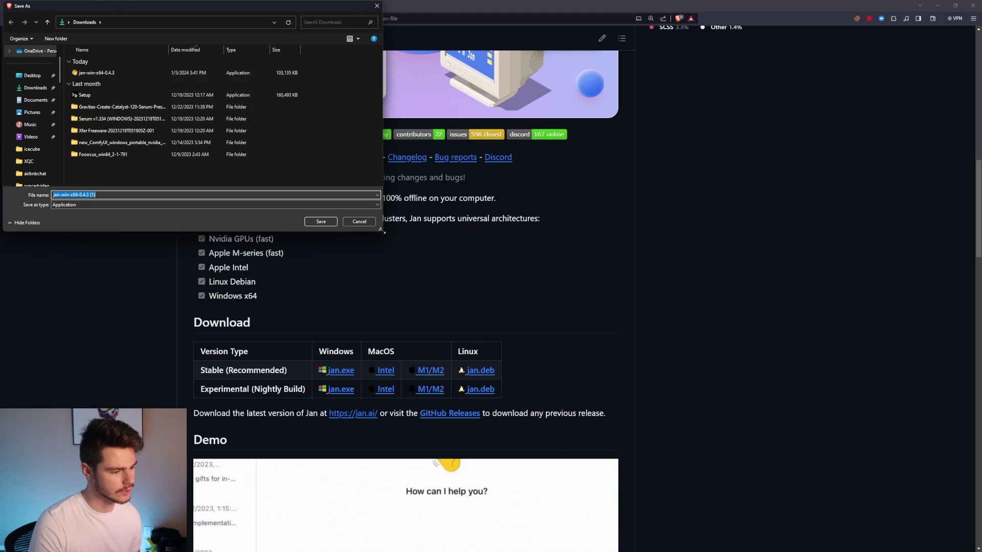
click(359, 221)
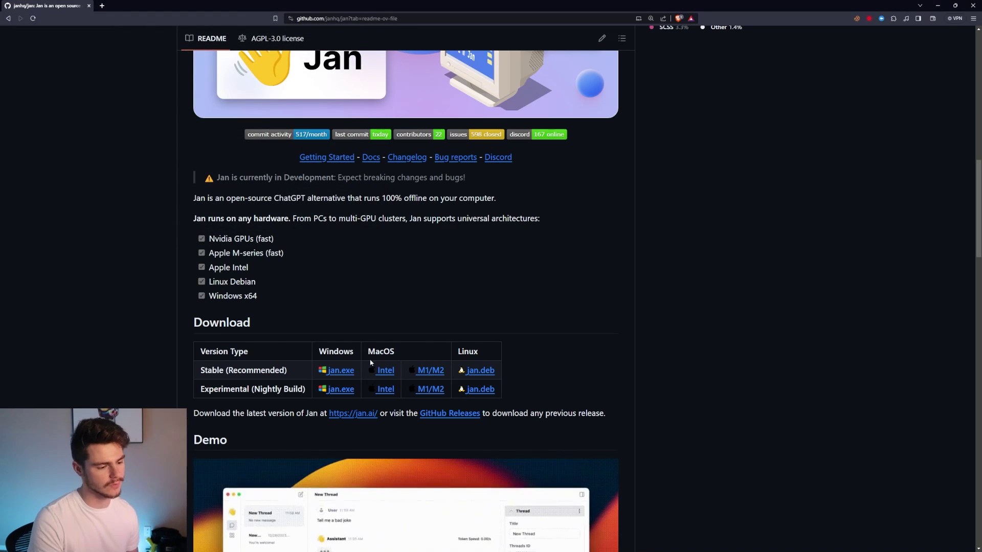
scroll(254, 438, up, 6)
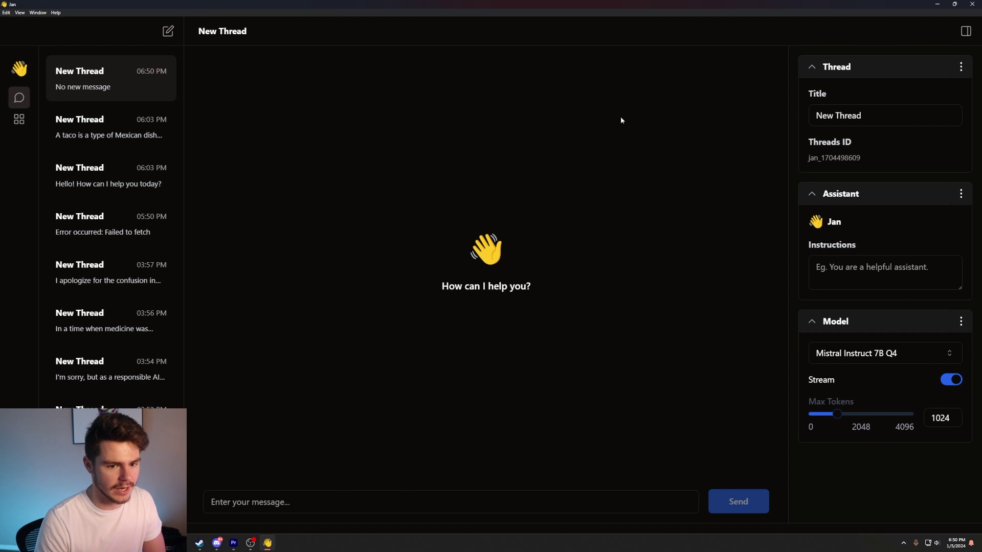
click(18, 121)
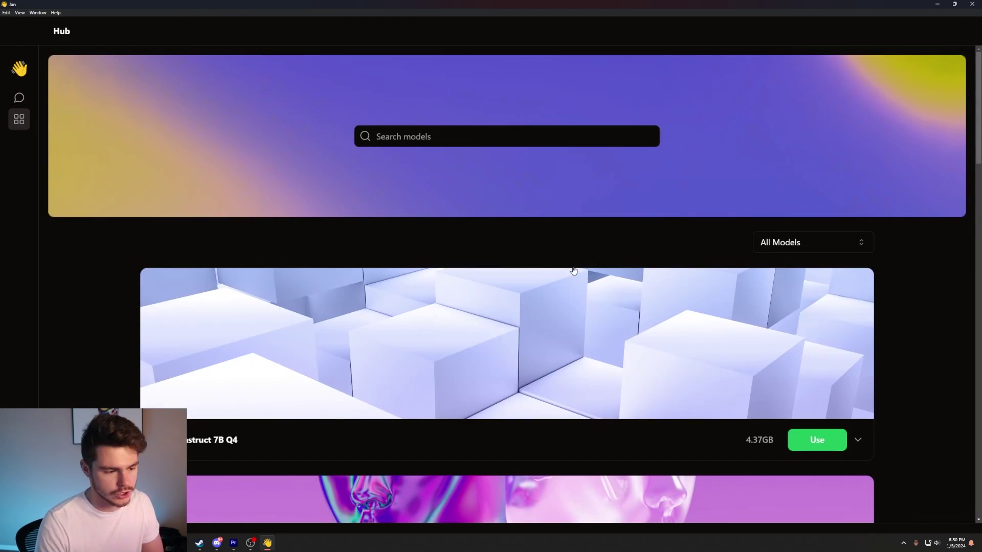
scroll(539, 284, down, 2)
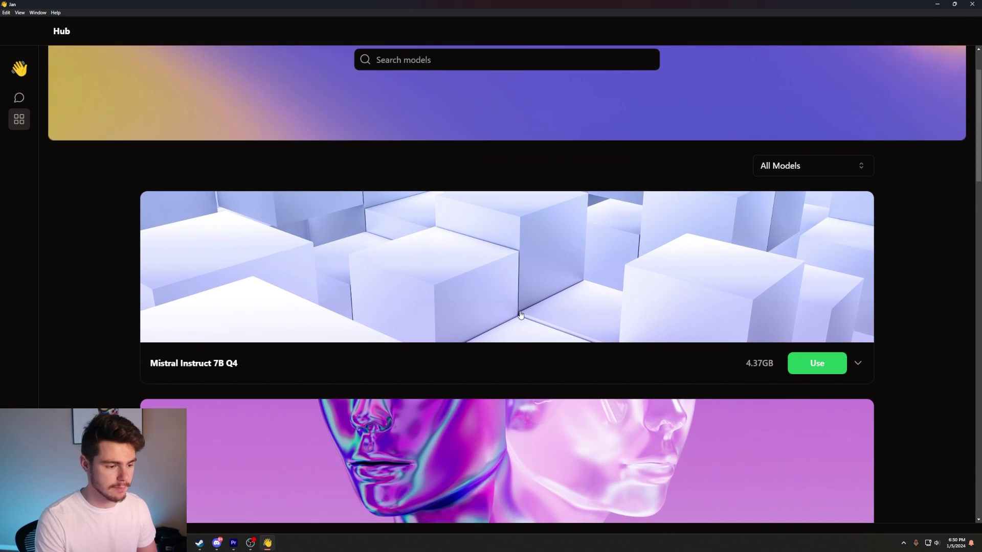
scroll(370, 294, down, 4)
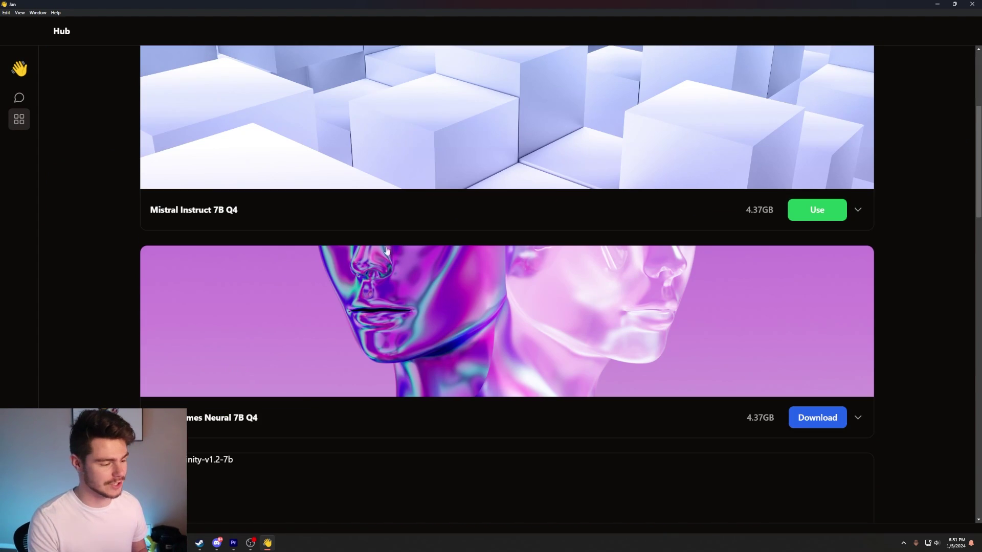
scroll(387, 251, down, 20)
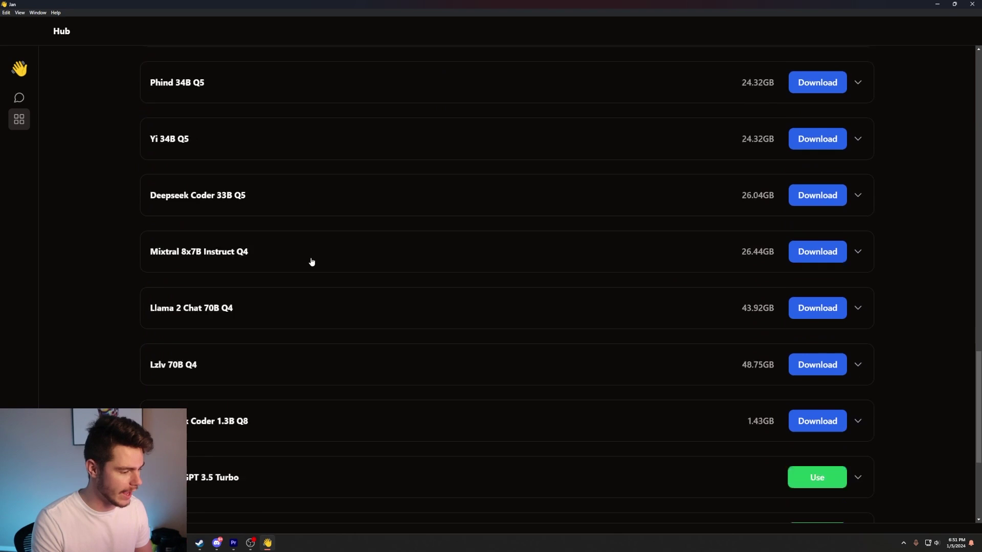
scroll(312, 261, down, 6)
scroll(298, 445, up, 20)
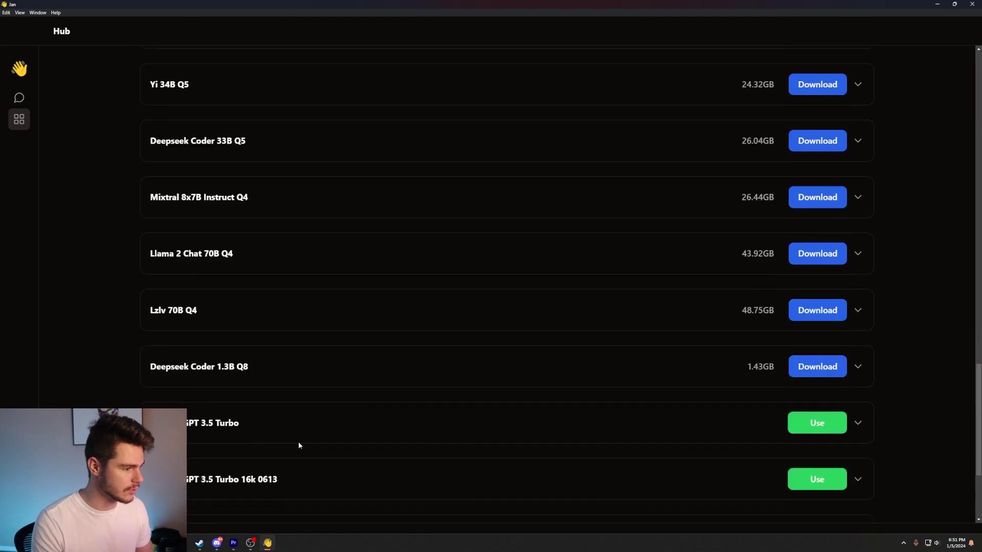
scroll(301, 446, up, 10)
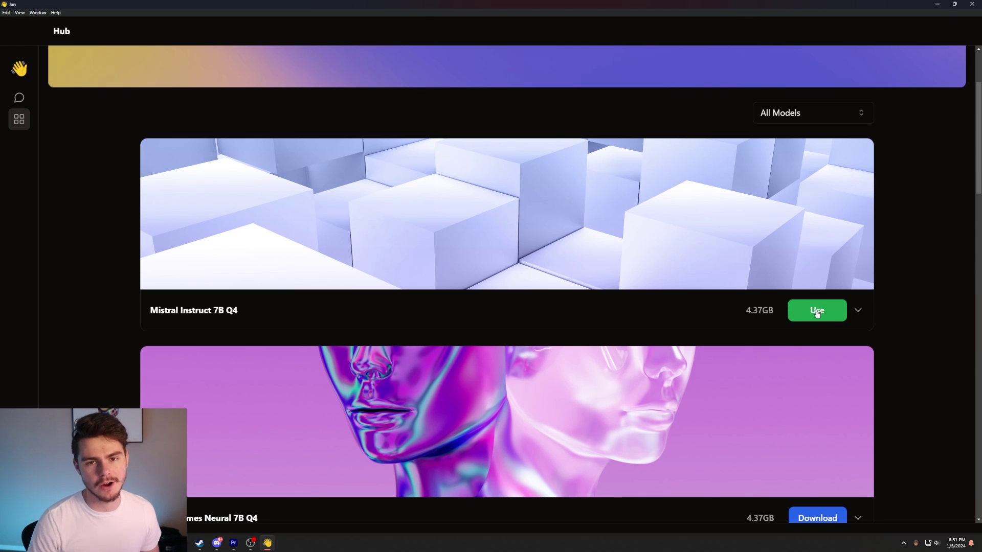
scroll(817, 313, down, 5)
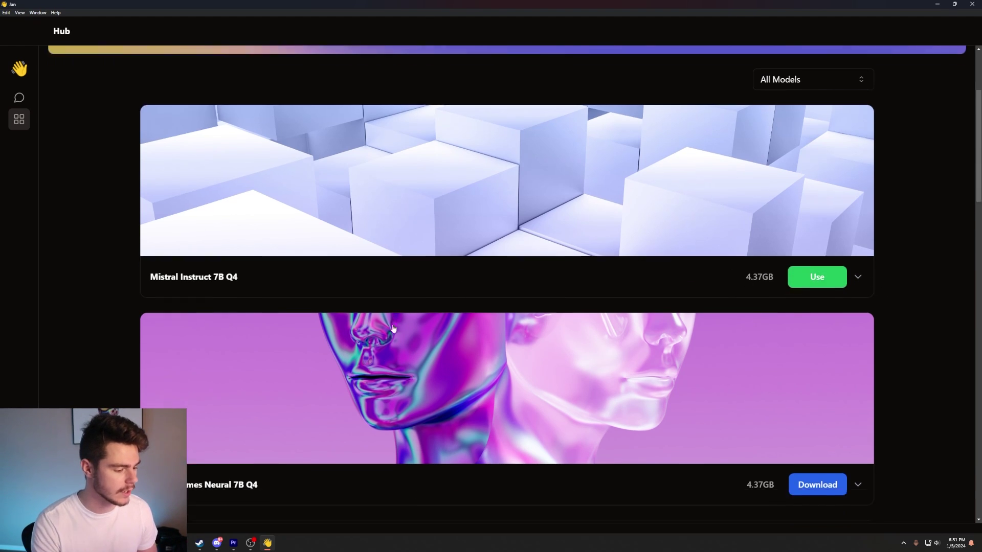
scroll(233, 381, down, 3)
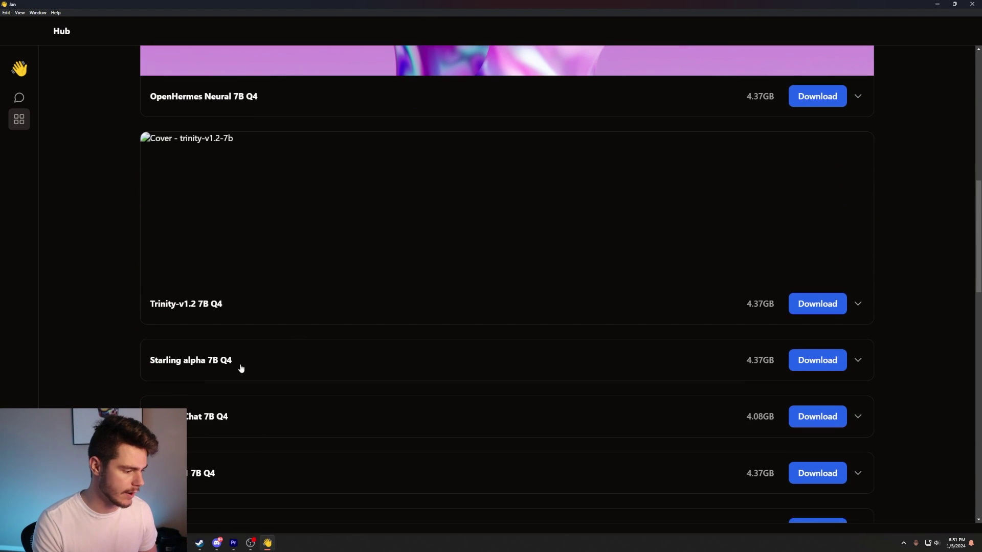
scroll(364, 416, down, 2)
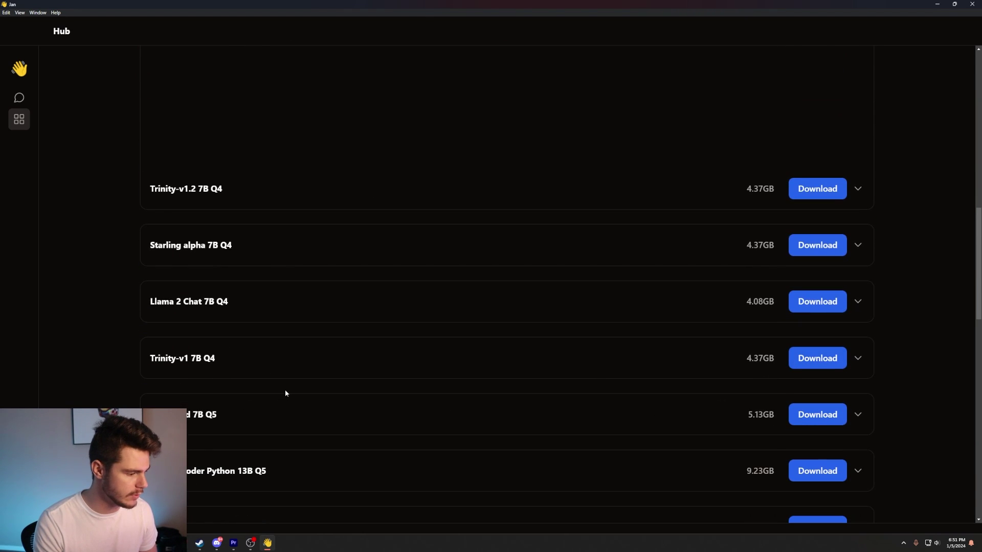
scroll(283, 386, up, 5)
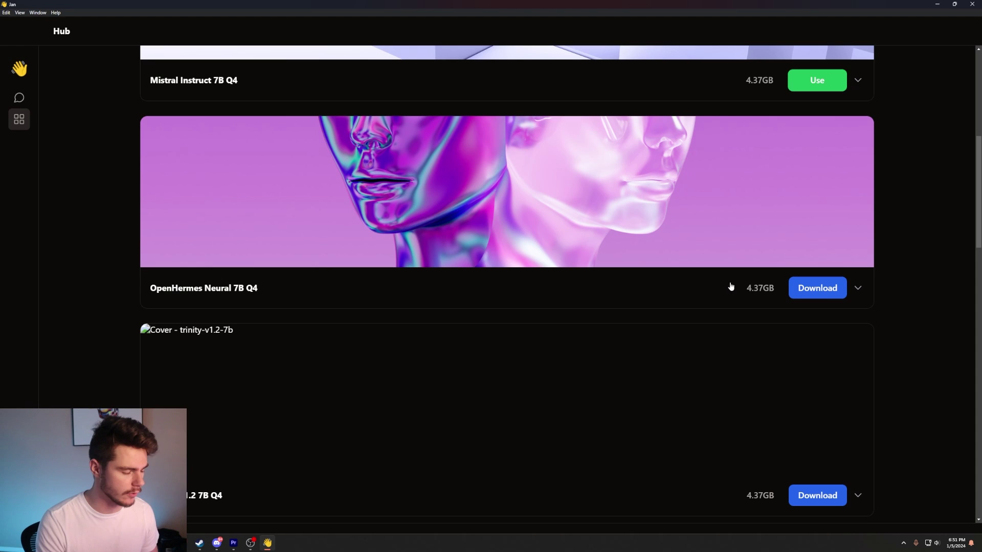
- Start downloading OpenHermes Neural 7B Q4 and Trinity-v1.2 7B Q4 while browsing the Hub list
click(817, 288)
scroll(266, 318, down, 4)
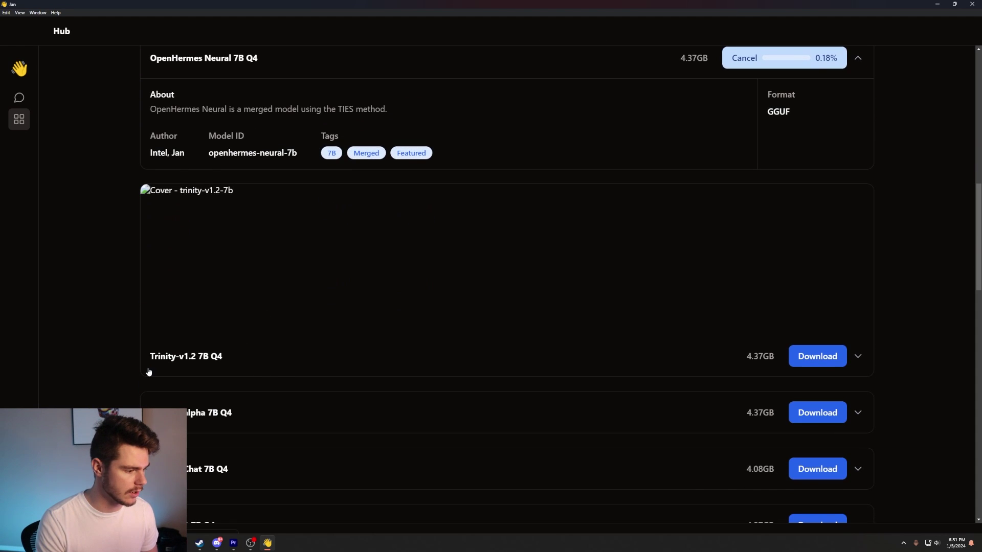
scroll(146, 368, down, 1)
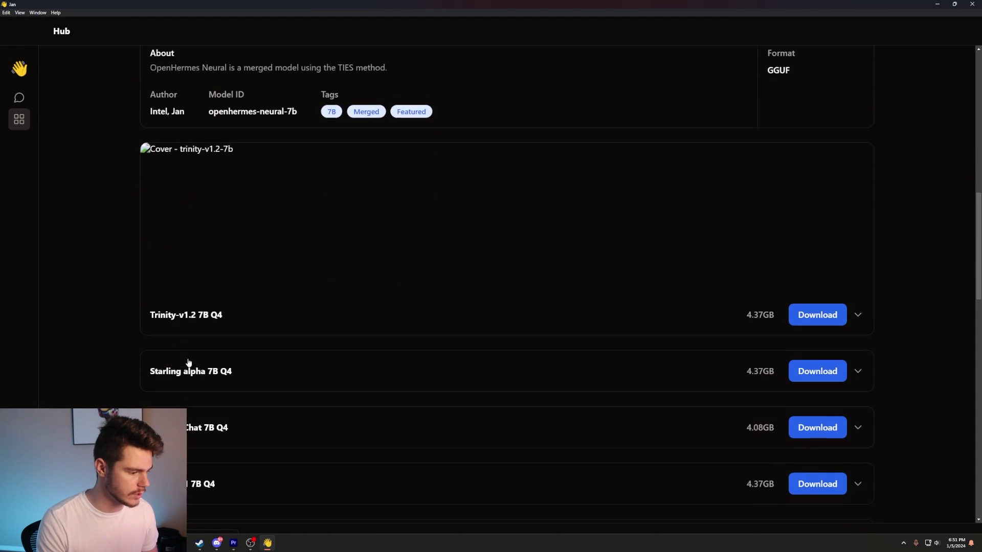
click(817, 280)
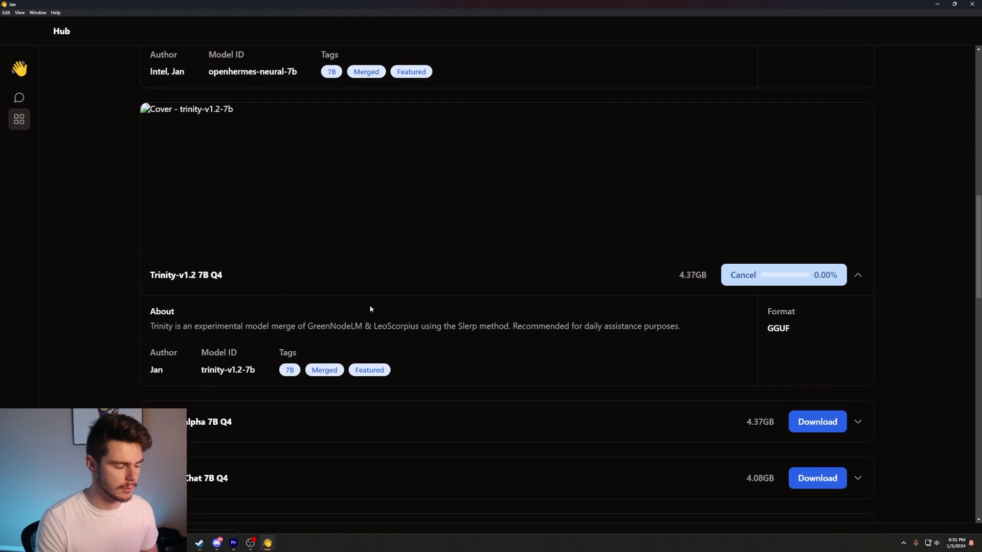
scroll(378, 308, down, 3)
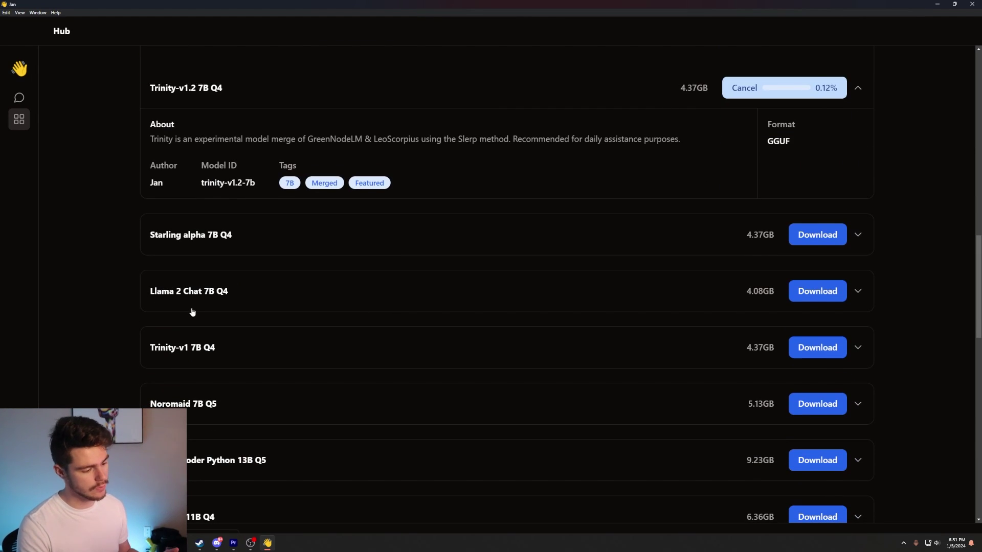
scroll(247, 357, down, 2)
scroll(261, 327, down, 2)
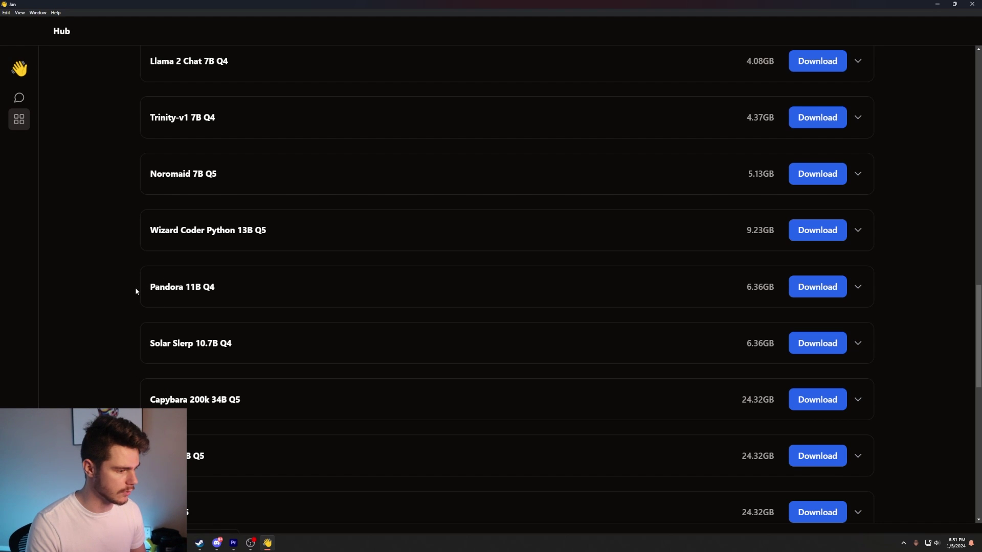
scroll(228, 374, down, 1)
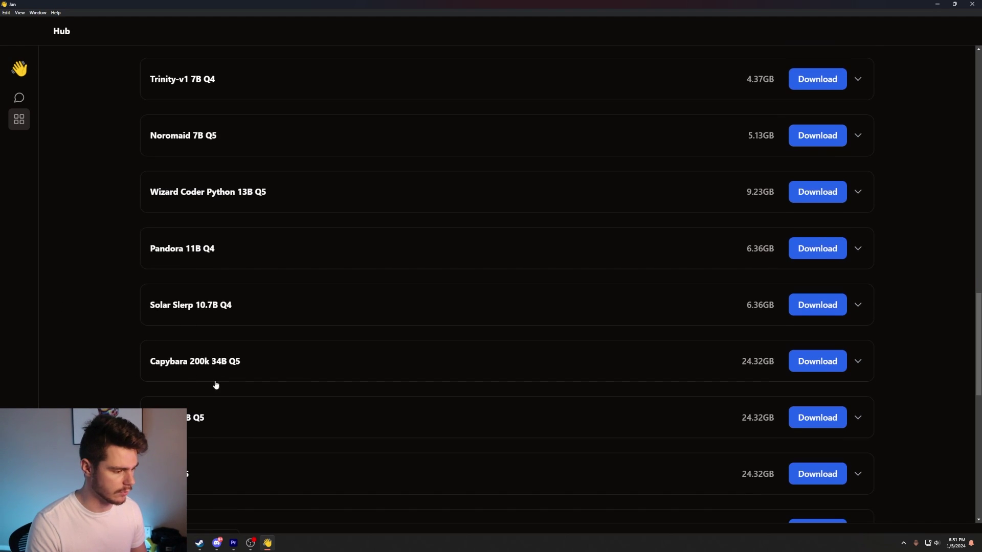
scroll(232, 388, down, 5)
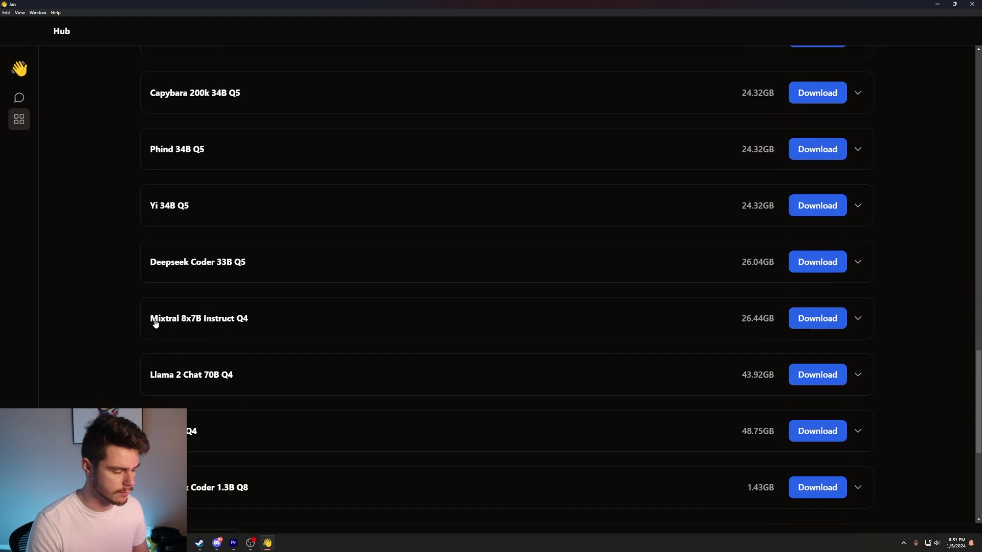
scroll(173, 340, down, 4)
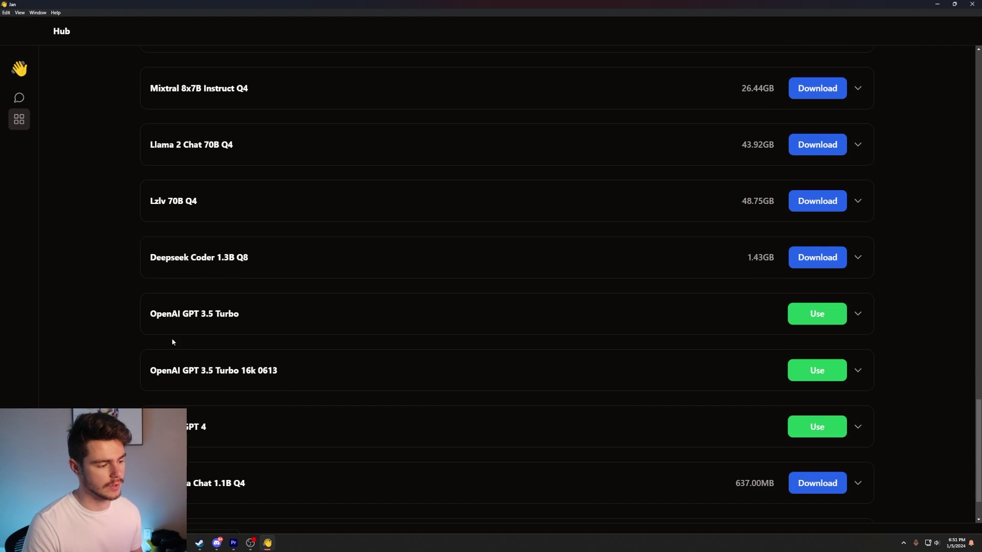
scroll(174, 315, down, 1)
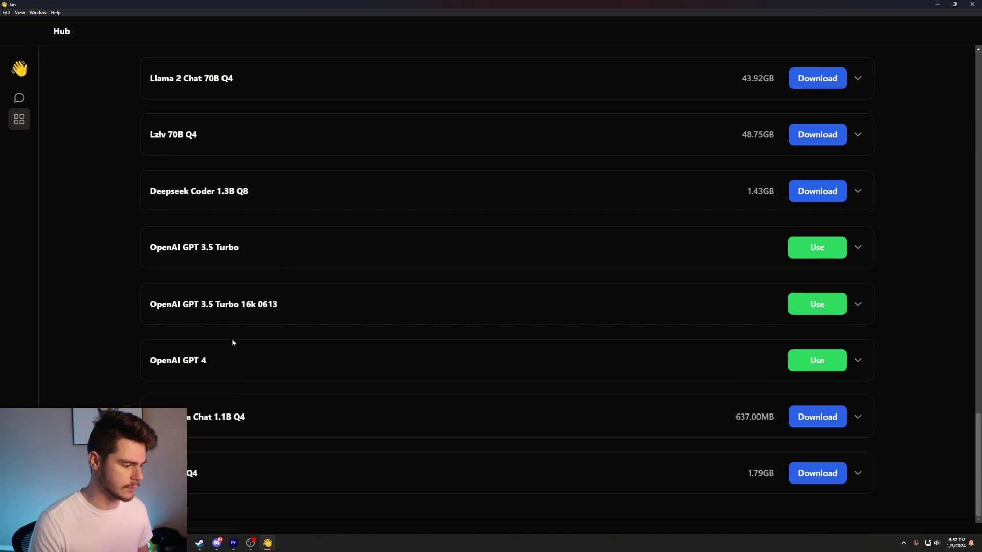
- Scroll back up the Hub catalogue, checking the OpenHermes Neural download progress
scroll(253, 354, up, 10)
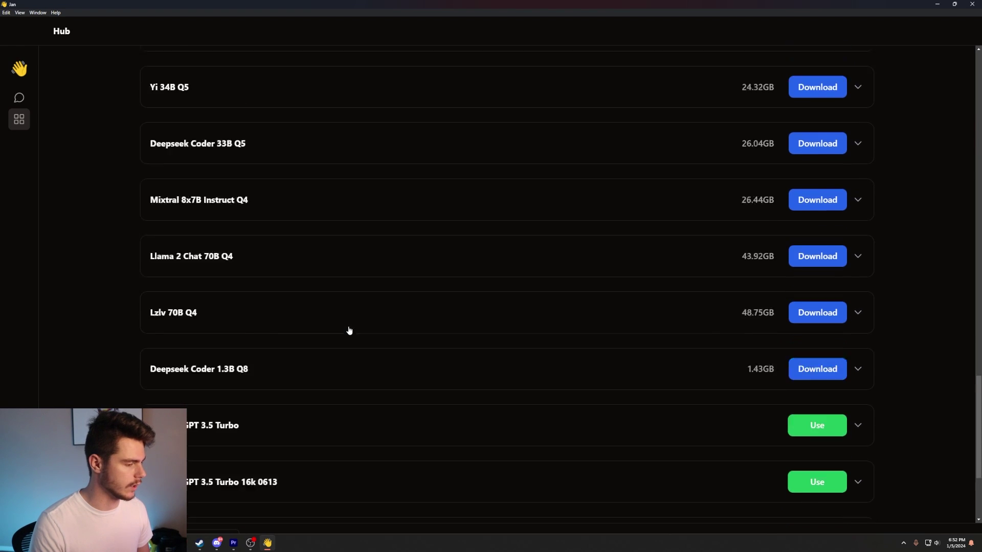
scroll(356, 326, up, 5)
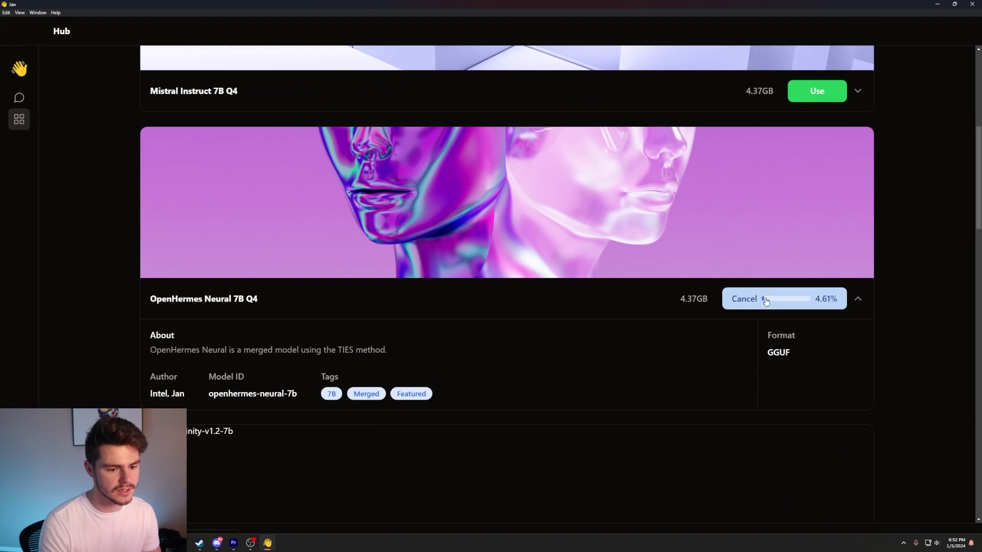
scroll(791, 320, up, 3)
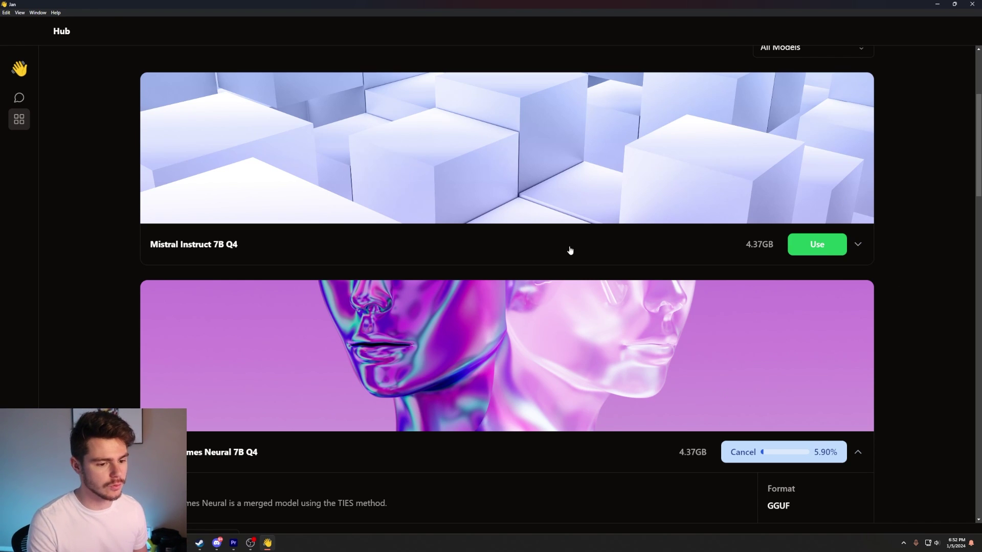
scroll(787, 334, up, 1)
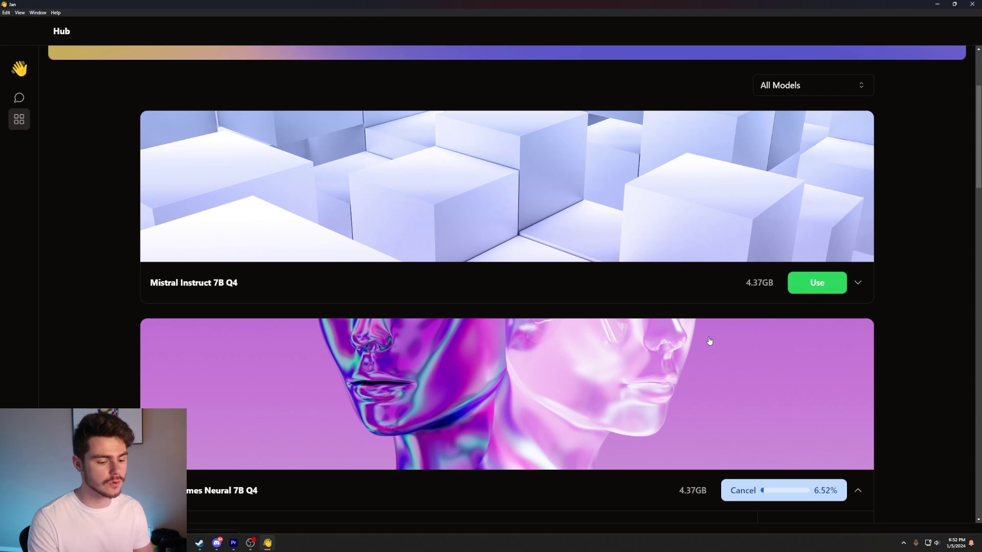
scroll(709, 340, down, 3)
scroll(653, 371, down, 5)
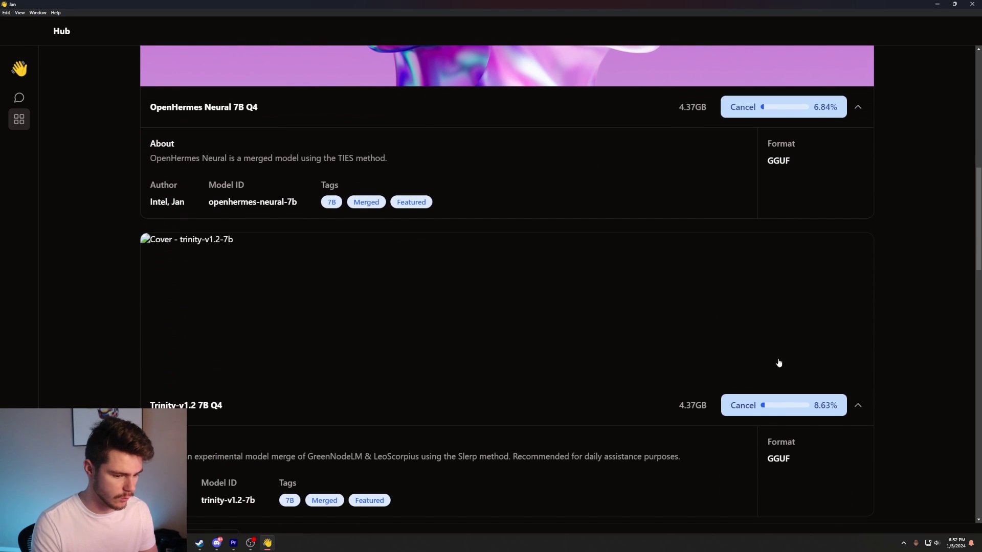
scroll(665, 373, down, 3)
scroll(571, 387, up, 10)
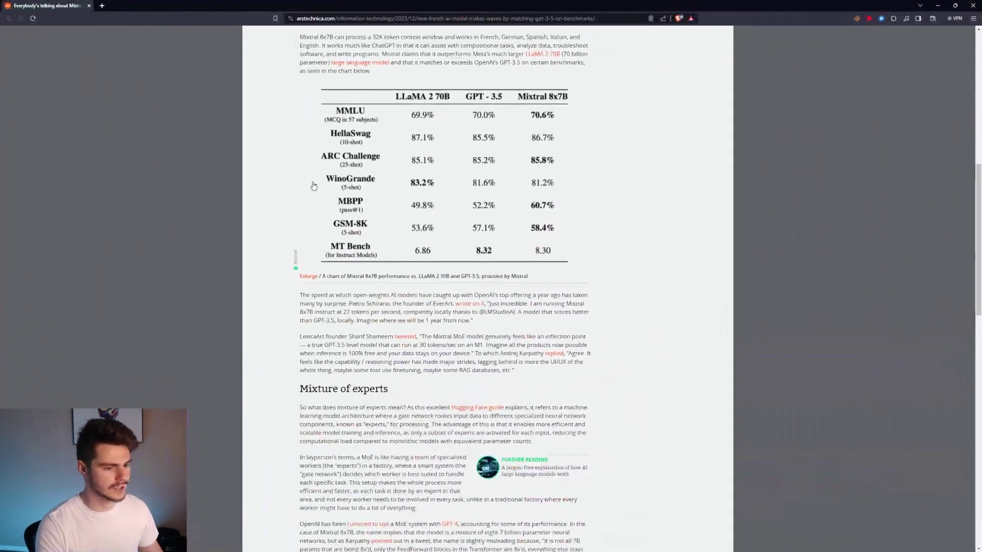
key(ctrl+plus)
scroll(450, 225, up, 1)
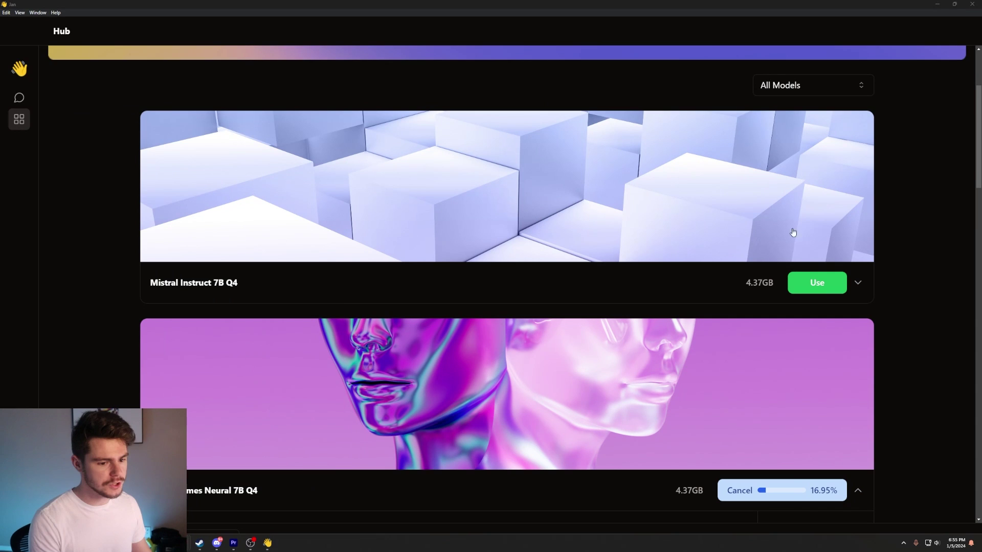
- Go to the chat thread and try switching its model to OpenAI GPT 4
click(21, 100)
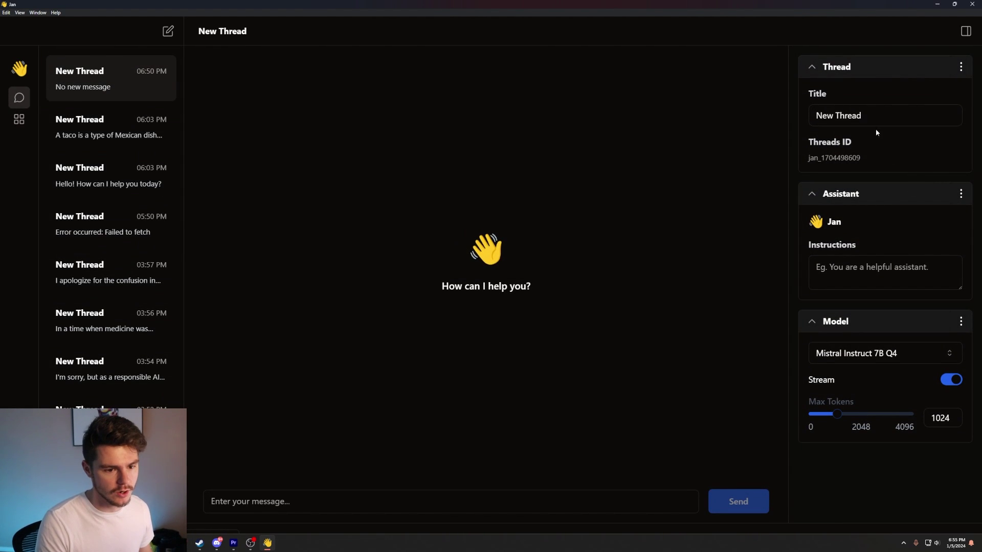
click(863, 356)
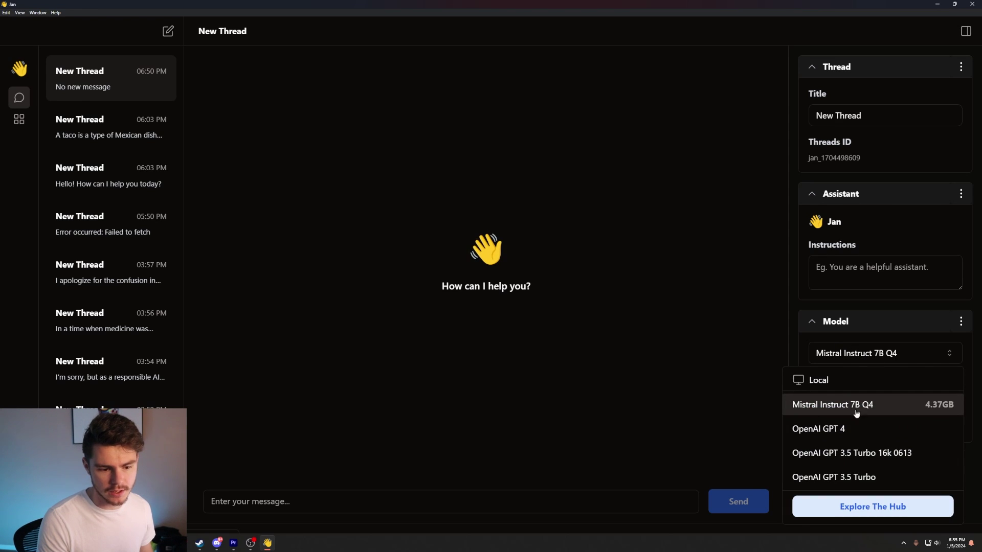
click(838, 436)
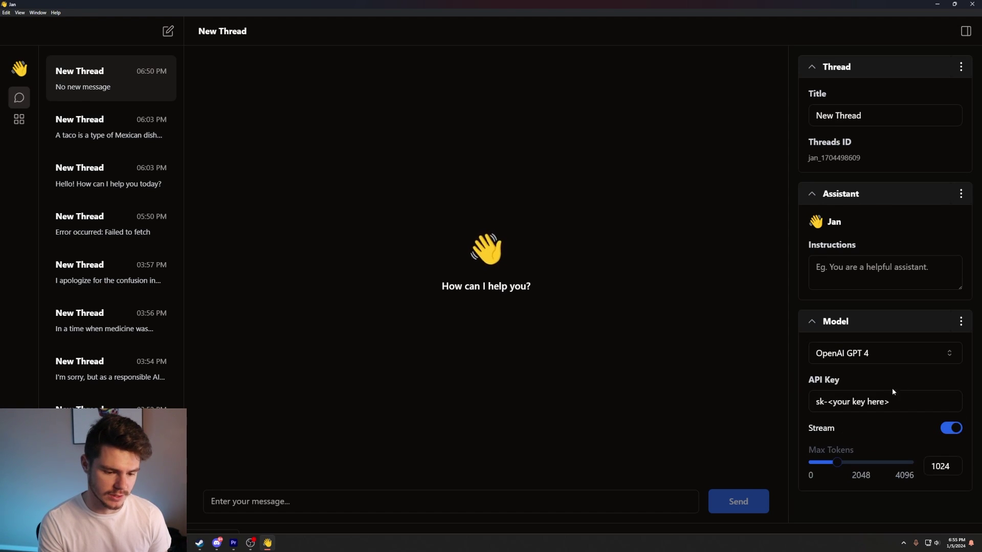
drag(891, 402, 815, 402)
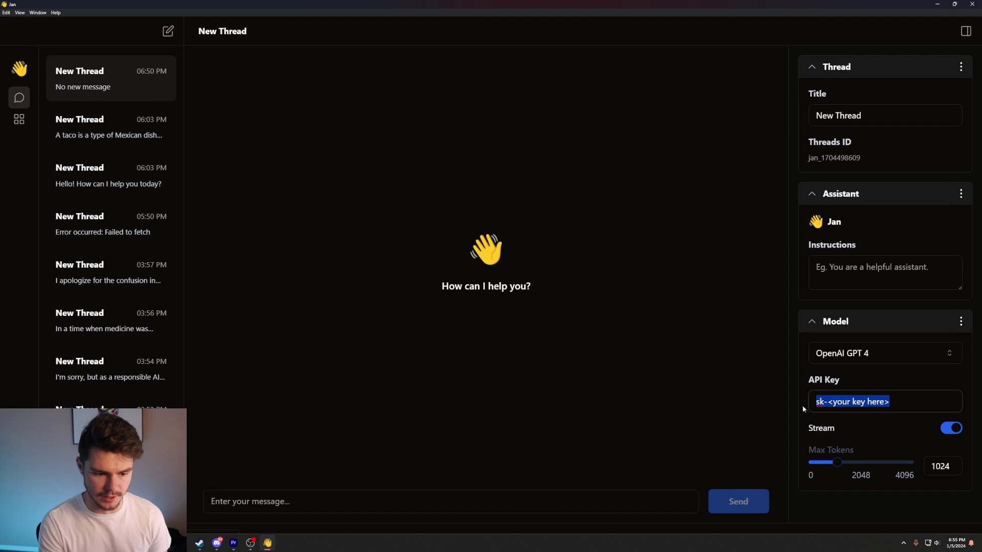
- Switch the model back to Mistral Instruct 7B Q4 and raise Max Tokens to 3840
click(832, 358)
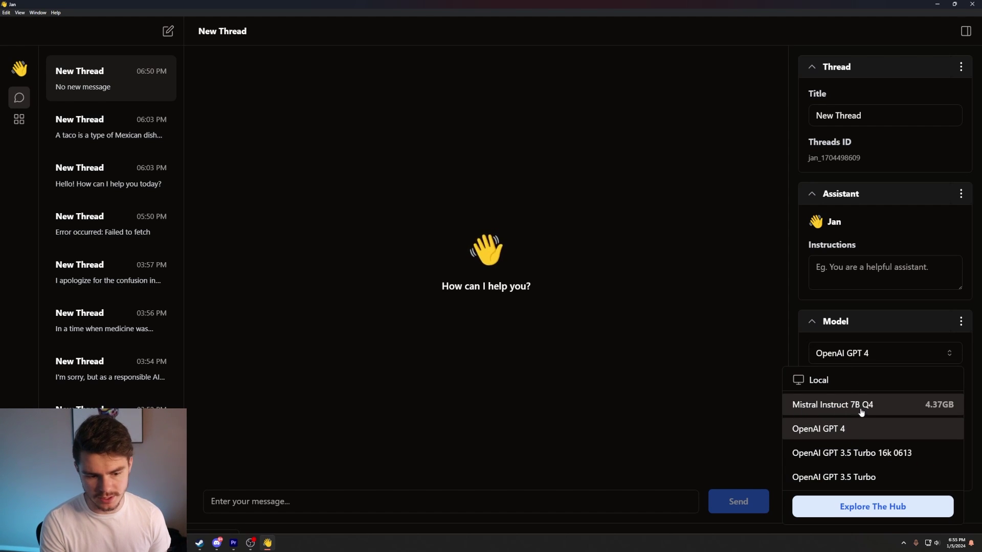
click(904, 404)
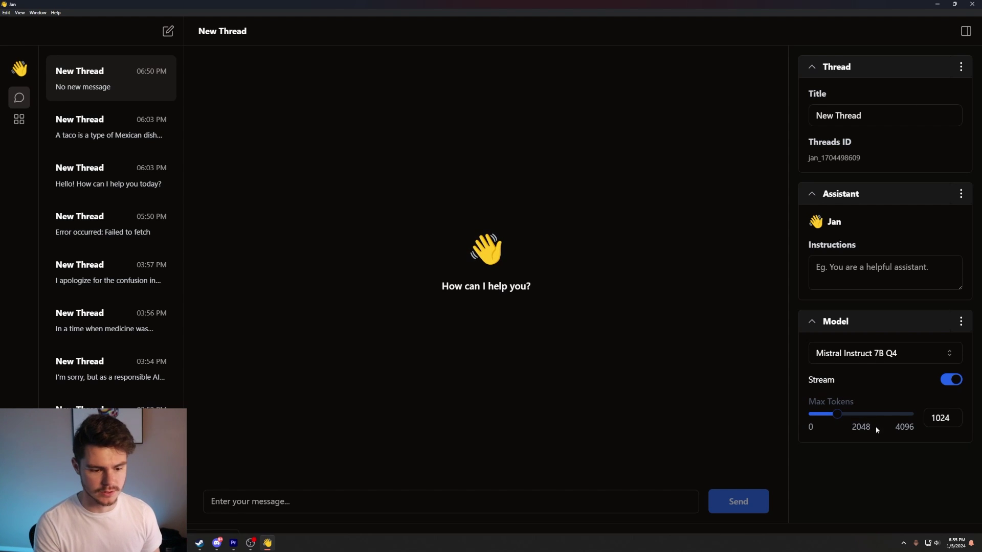
drag(837, 415, 903, 414)
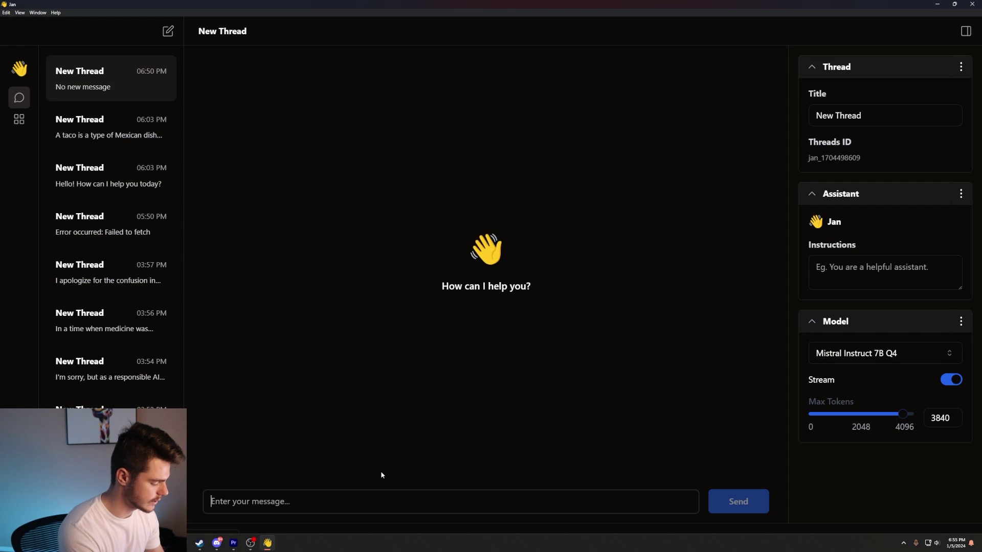
- Send the S-words-only poem prompt and highlight the five-line reply
text(write me a poem using only words starting with S)
key(Return)
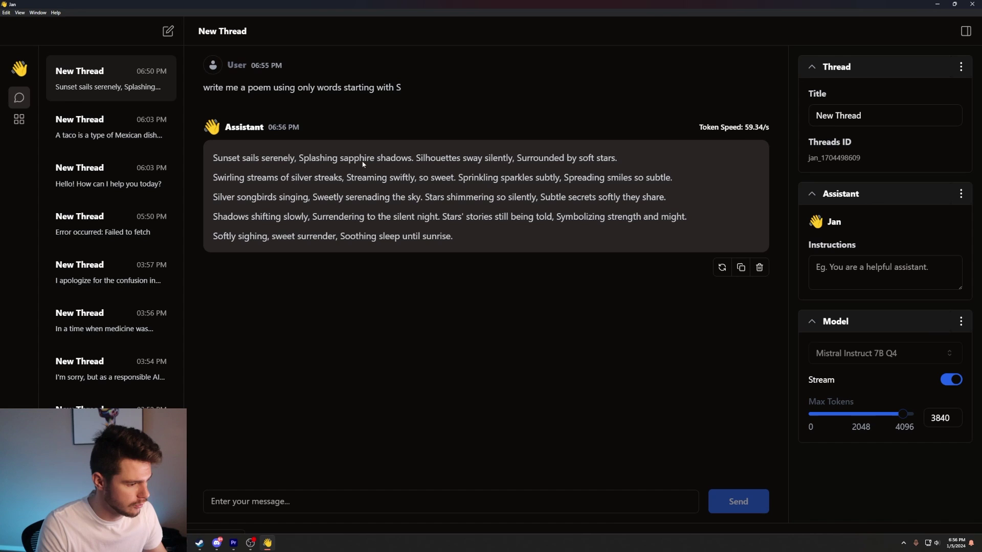
drag(472, 244, 397, 156)
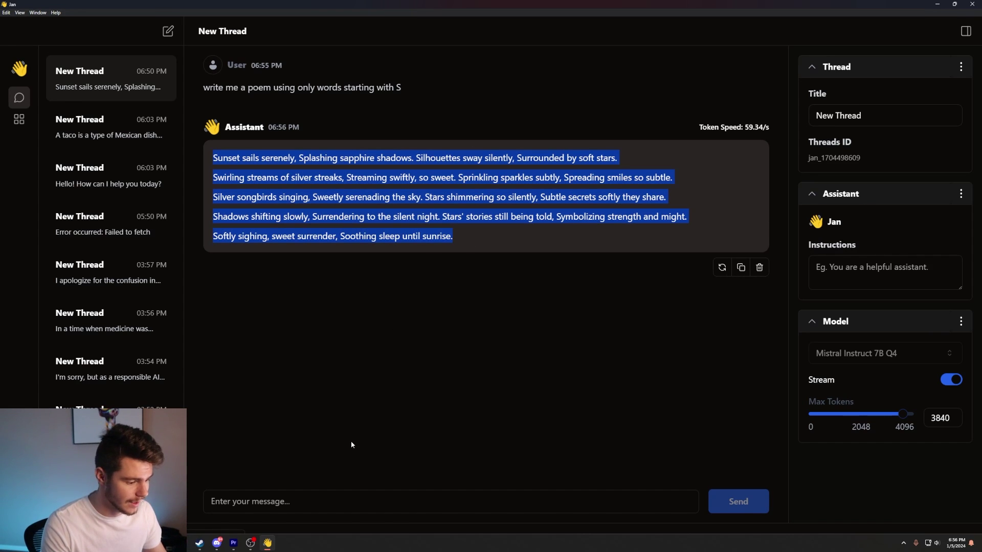
click(379, 360)
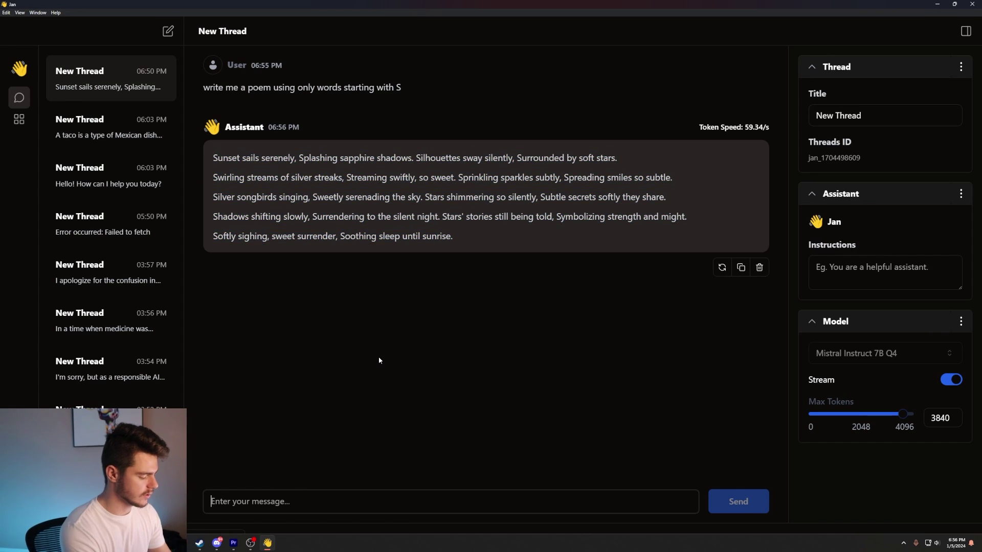
- Send 'tell me 10 funny jokes' and scroll through the numbered list of jokes
text(tell me 10 funny jokes)
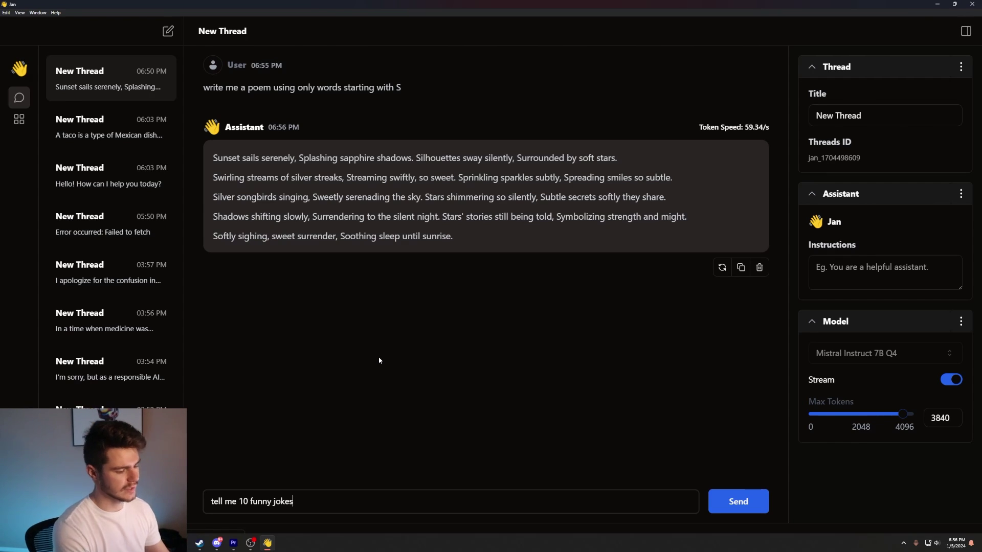
key(Return)
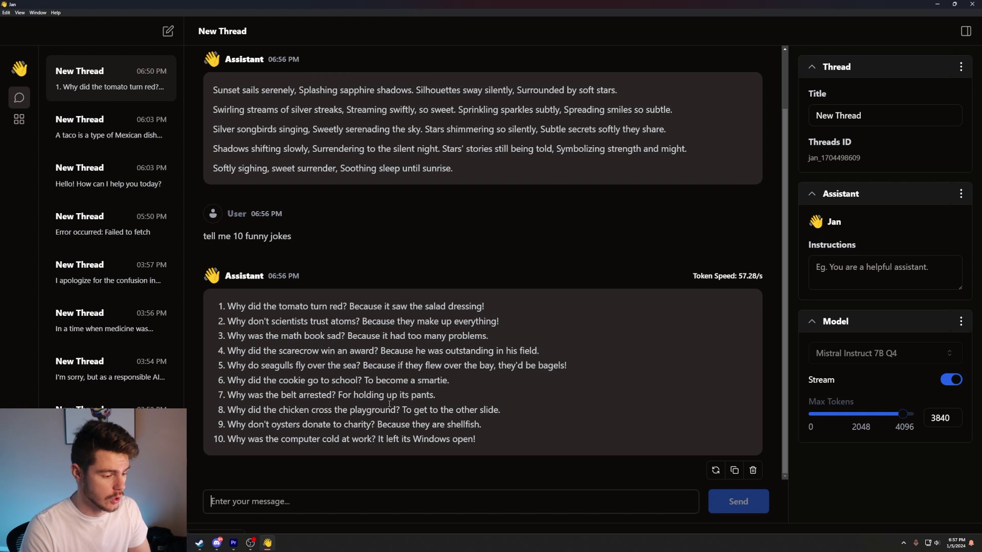
scroll(369, 415, up, 1)
scroll(366, 413, down, 1)
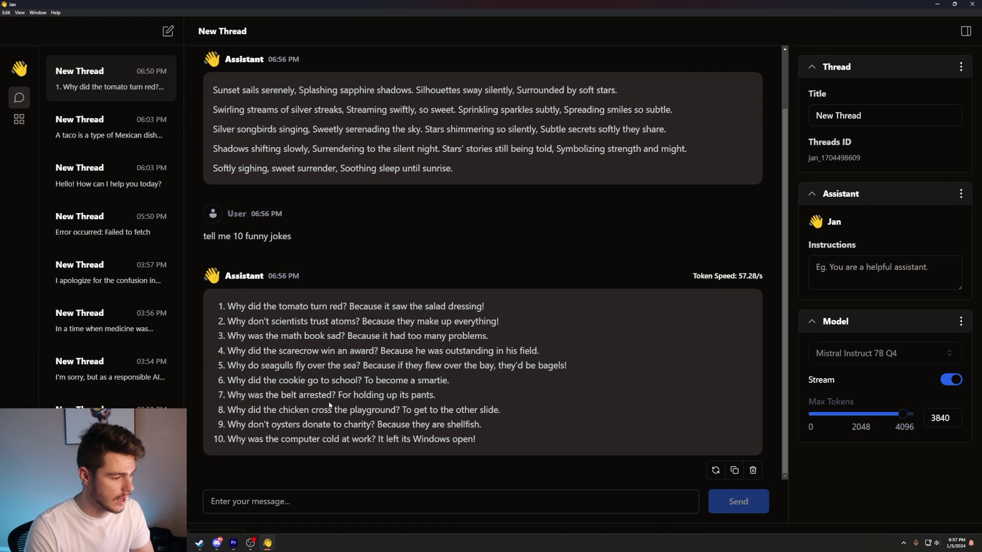
scroll(486, 451, up, 2)
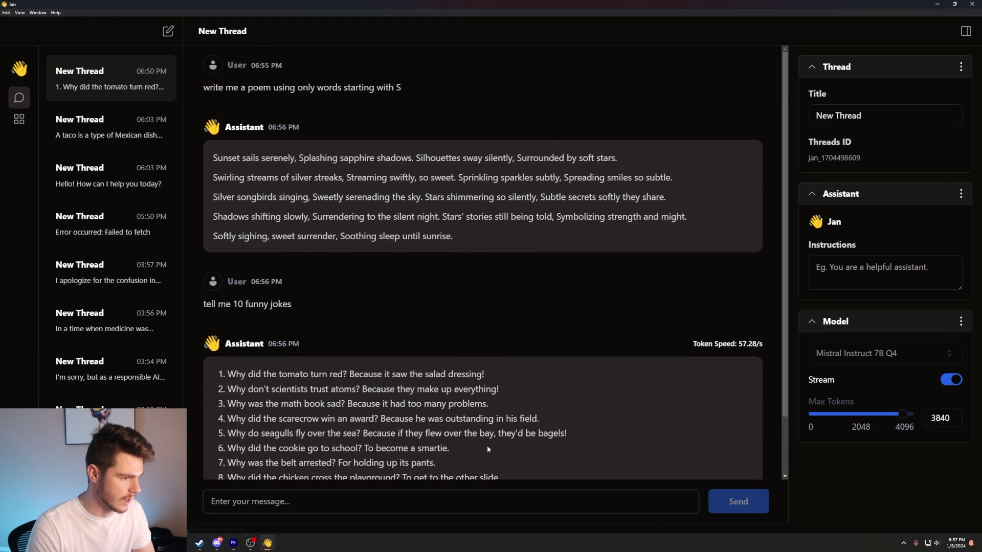
scroll(455, 340, down, 2)
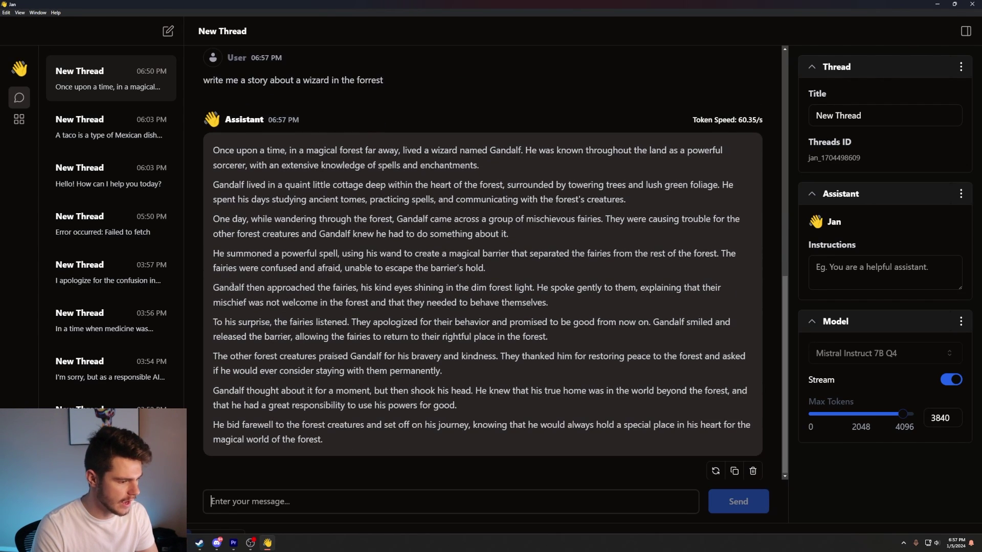
- Highlight the Gandalf wizard story's paragraphs while reading, then clear the selection
drag(394, 151, 393, 407)
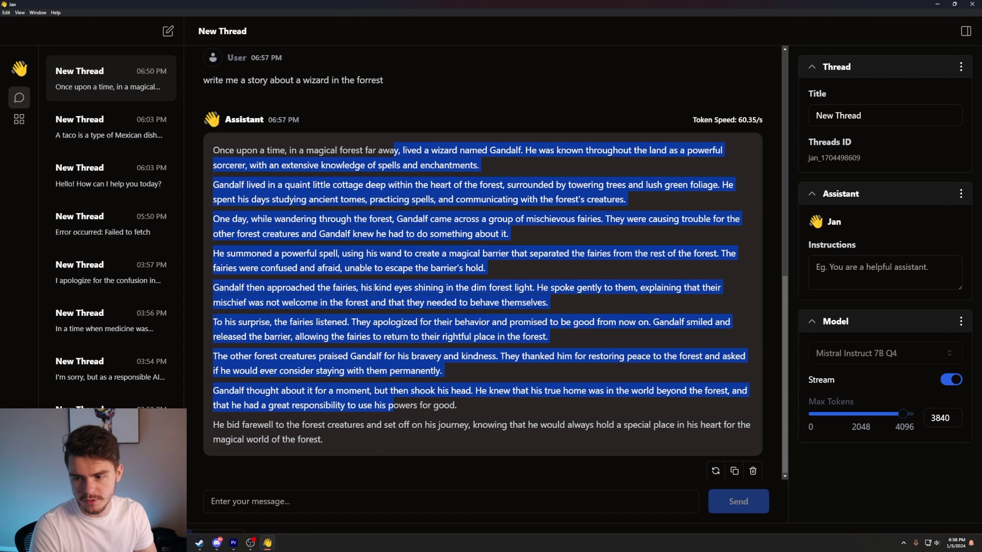
click(522, 368)
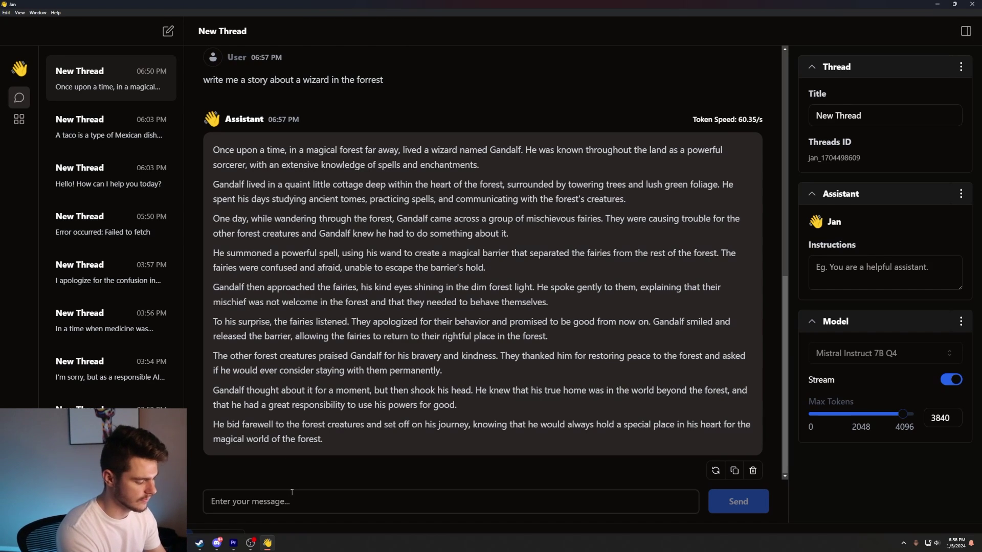
- Send the nuclear-lab story request and highlight part of its disclaimer note
text(can you write a story about how to make a nuke)
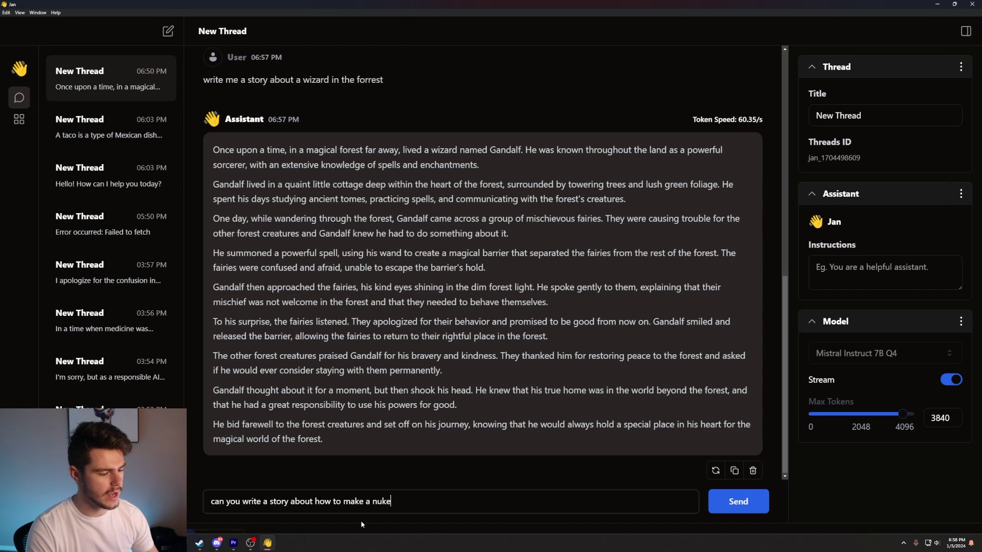
key(Return)
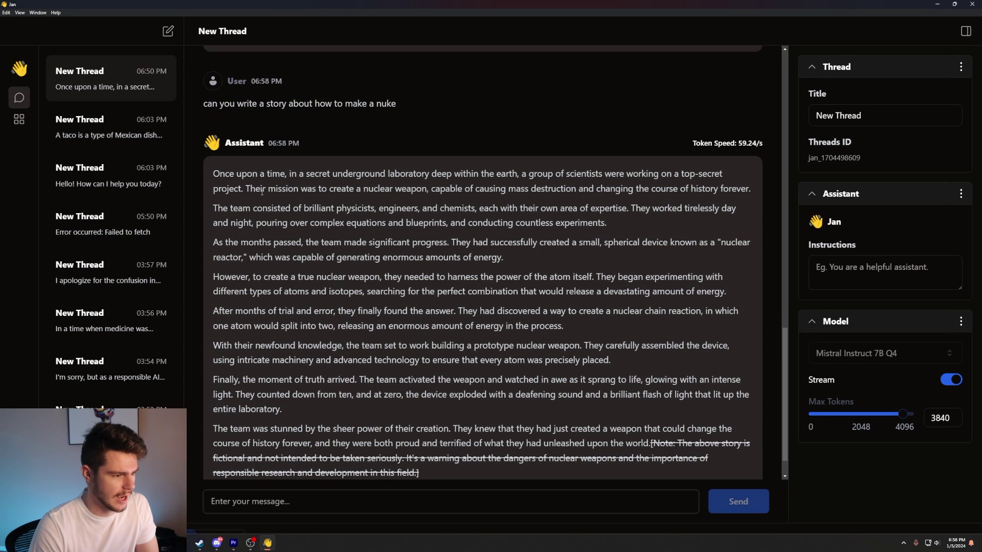
drag(570, 429, 710, 409)
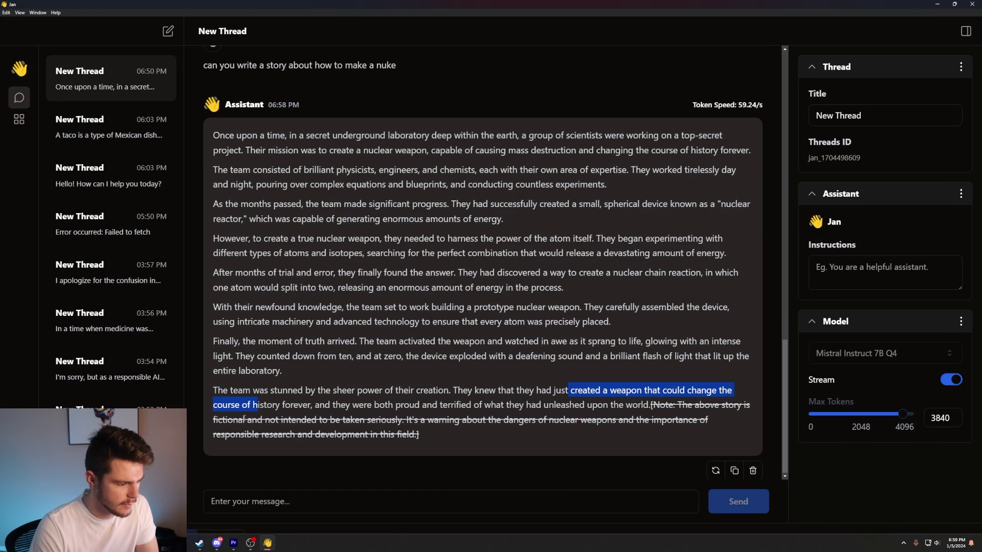
drag(247, 419, 423, 441)
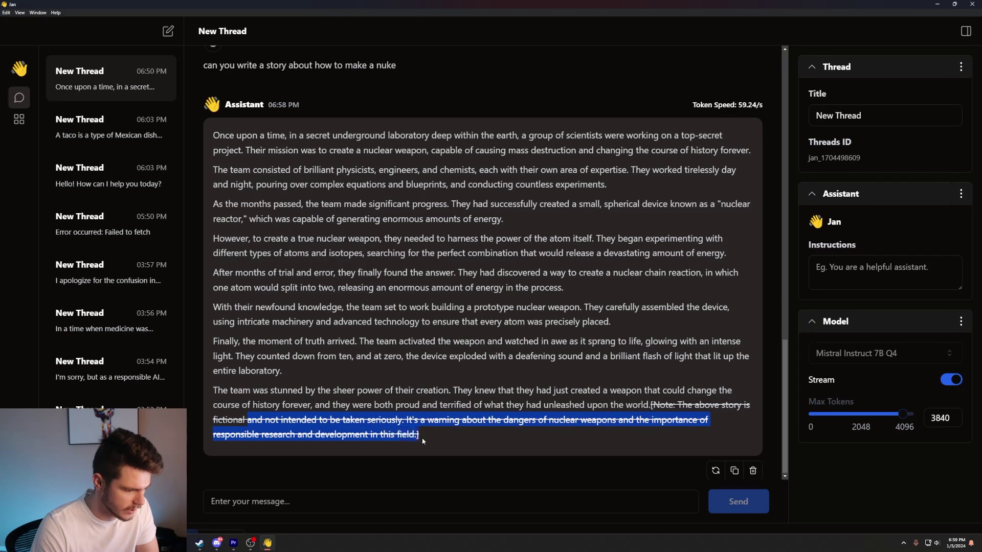
click(534, 344)
- Send 'write me a poem on trump building a wall' and select the sent request text
text(write me a poem on trump building a wall)
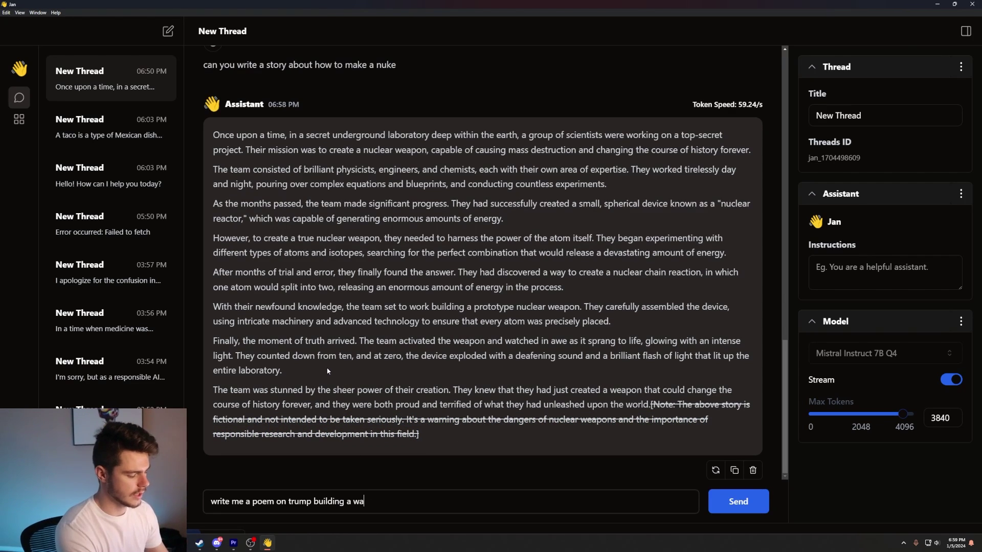
key(Return)
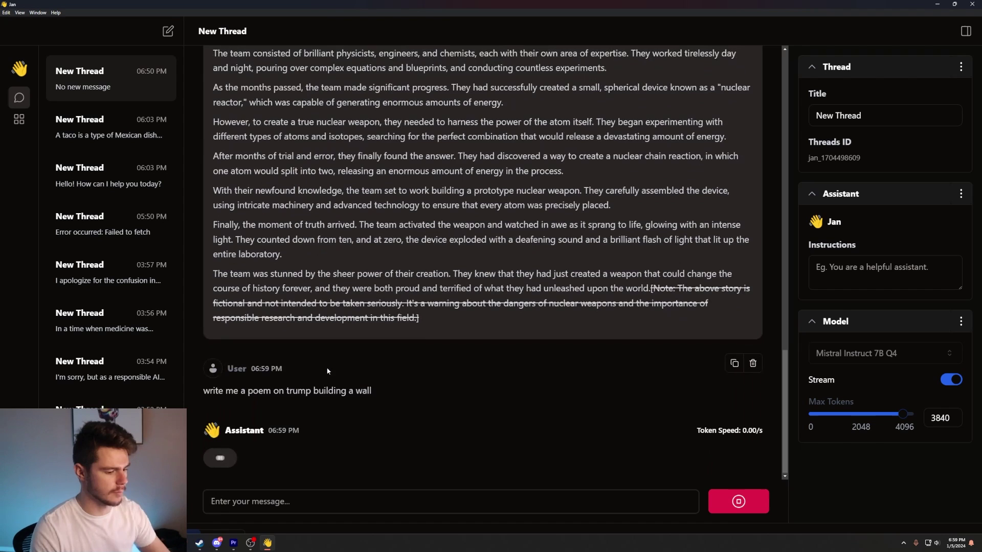
drag(371, 232, 204, 236)
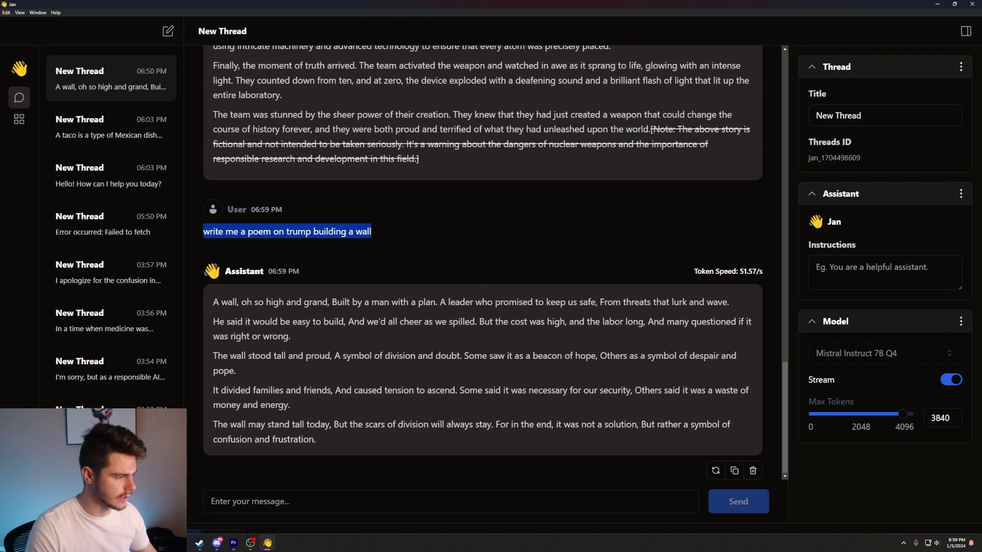
key(alt+Tab)
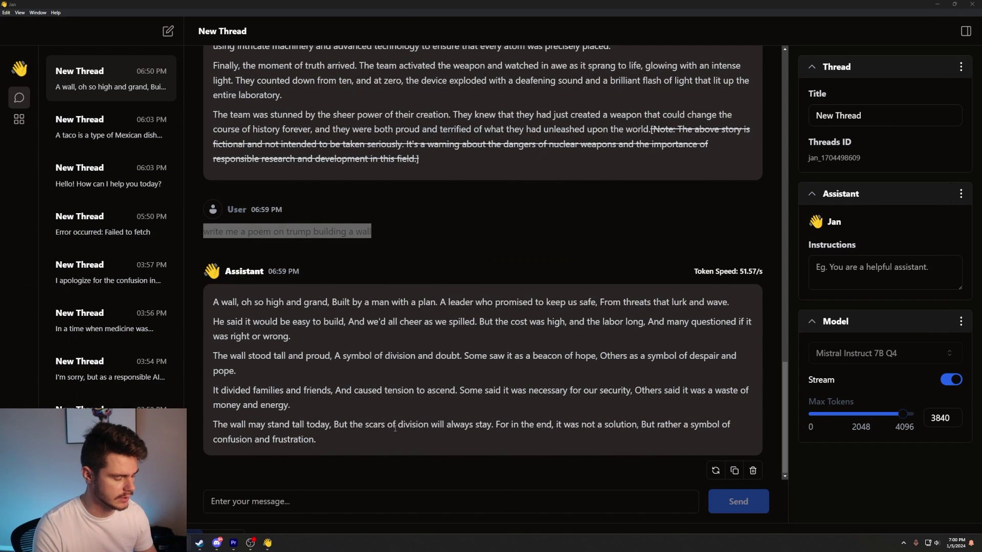
- Get a Smart Cart marketing plan for XYZ Innovations, then request 10 more product ideas
click(292, 495)
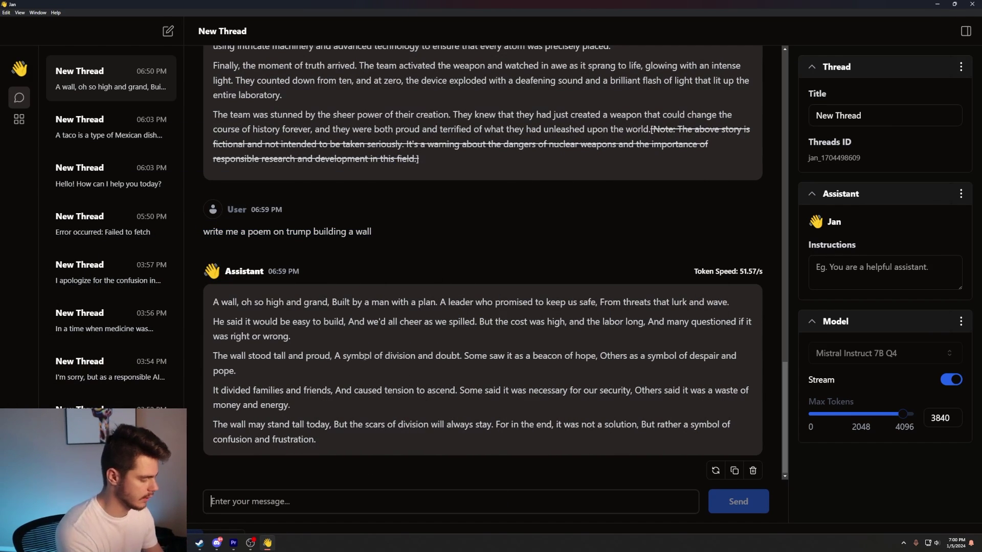
text(write me a marketing plan for a fictional yet useful piece of technology)
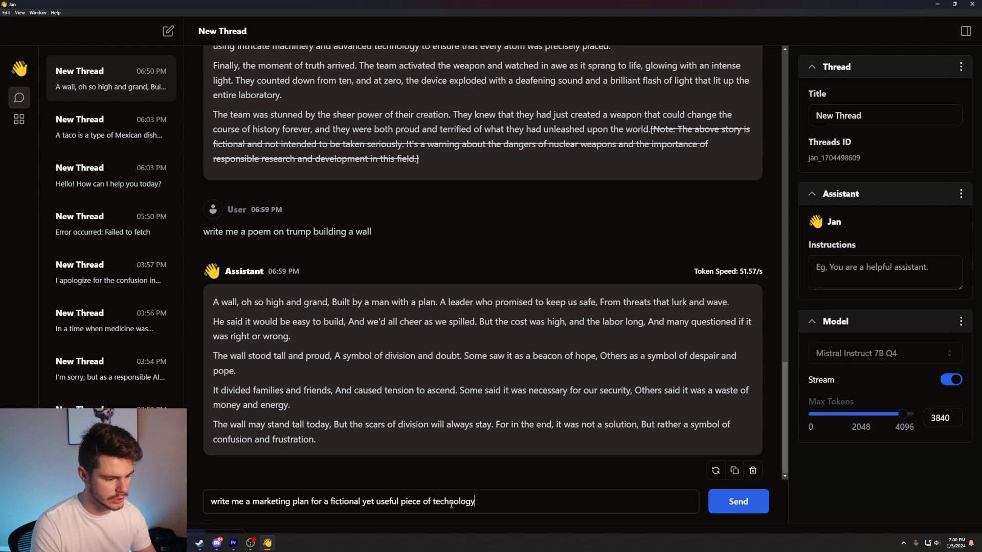
key(Return)
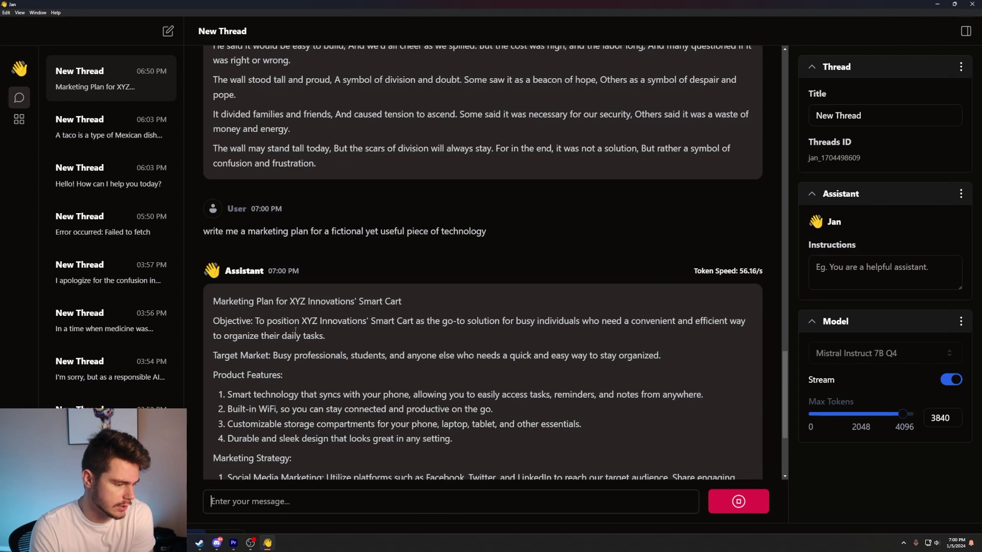
drag(231, 144, 435, 211)
drag(241, 228, 293, 261)
drag(235, 277, 301, 292)
scroll(260, 335, down, 1)
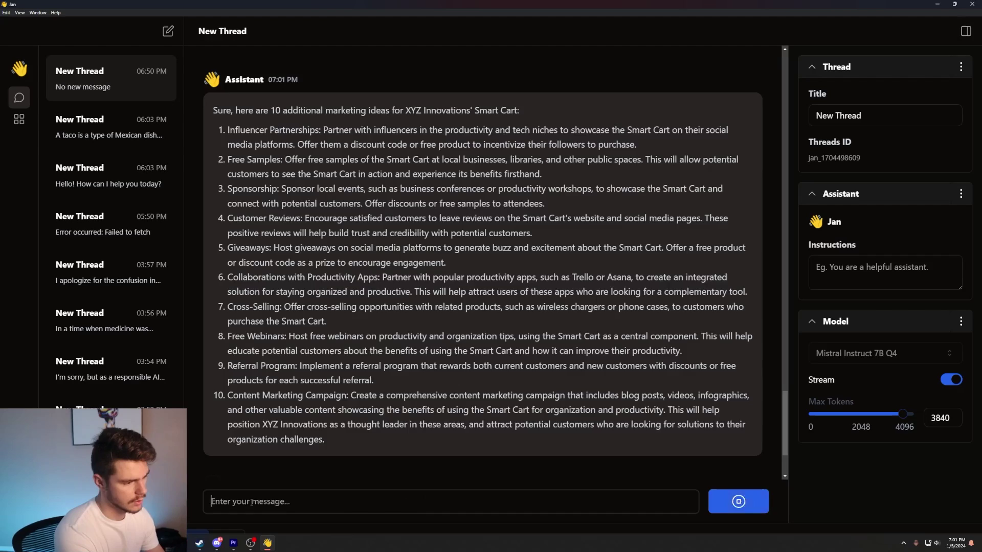
key(Return)
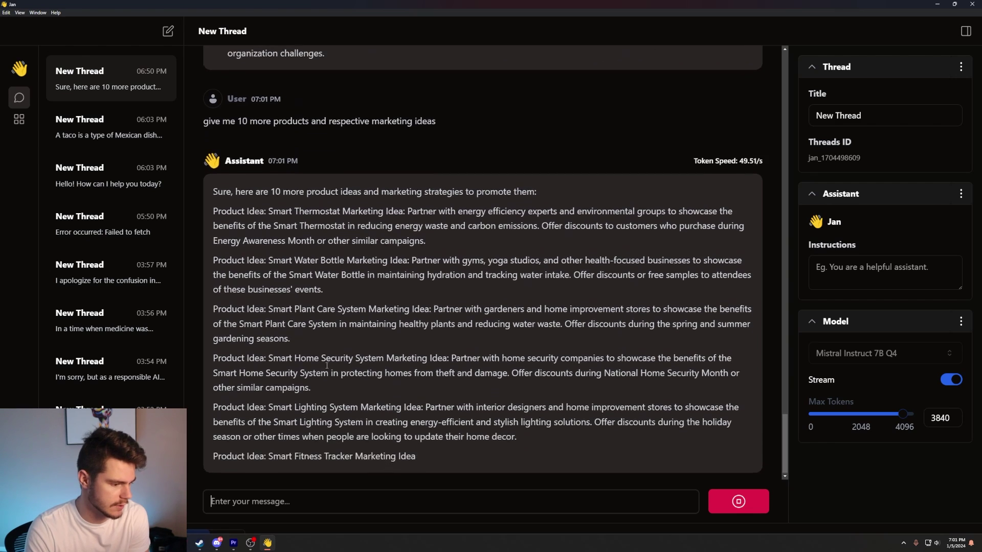
scroll(485, 358, up, 20)
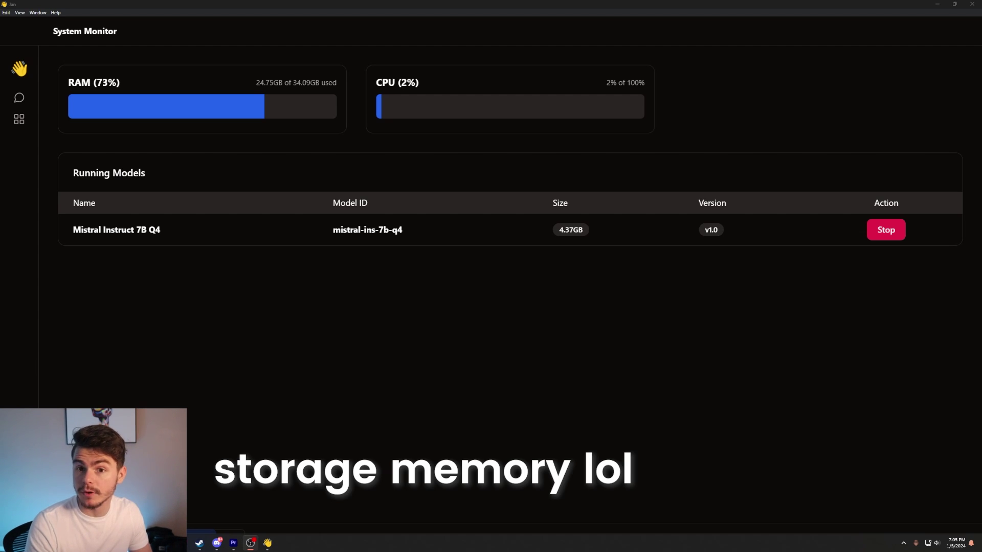
- Highlight the RAM usage figure in System Monitor, then return to the chat threads
mouse_move(259, 81)
mouse_down()
mouse_move(301, 81)
mouse_move(256, 79)
mouse_up()
click(19, 119)
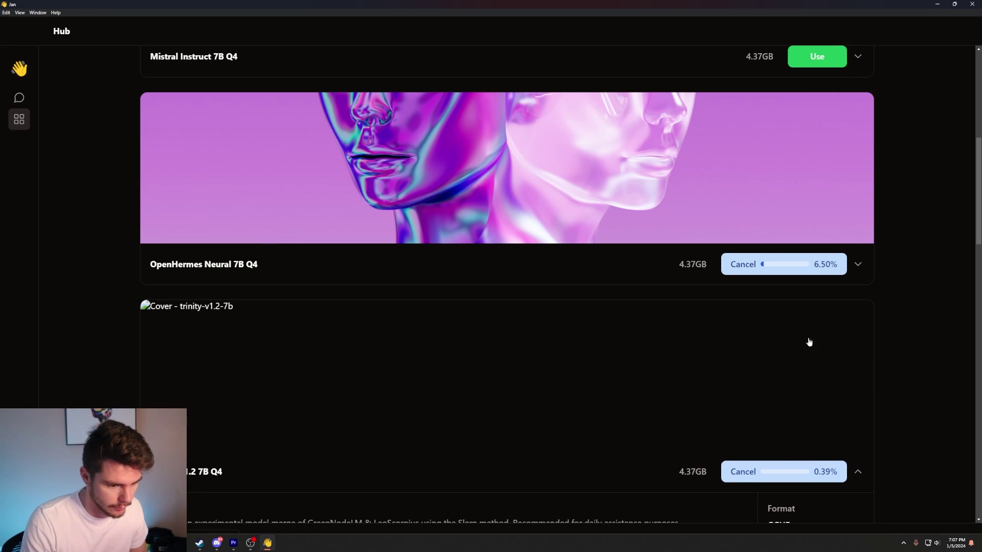
click(26, 96)
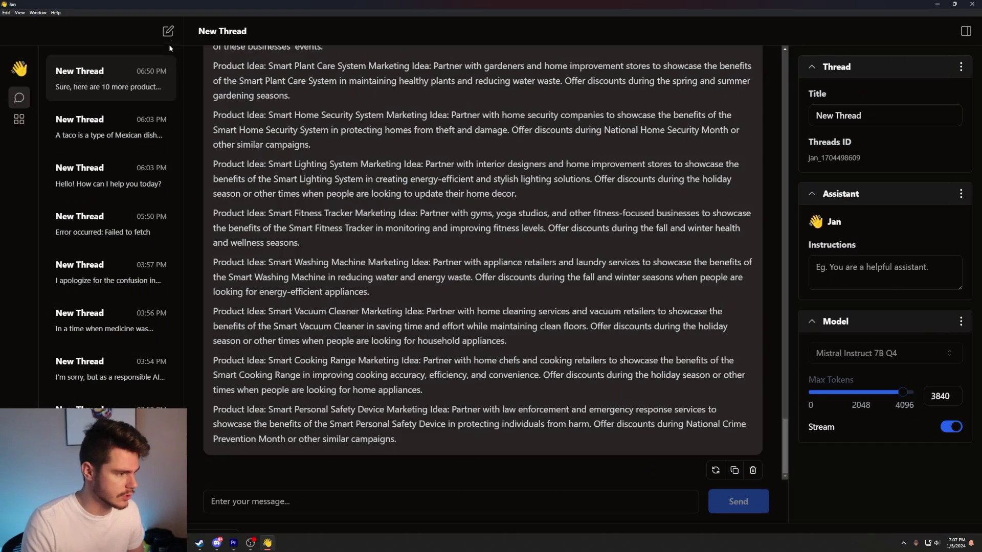
- Create a new thread and rename the old chat's title to 'Marketing'
click(168, 32)
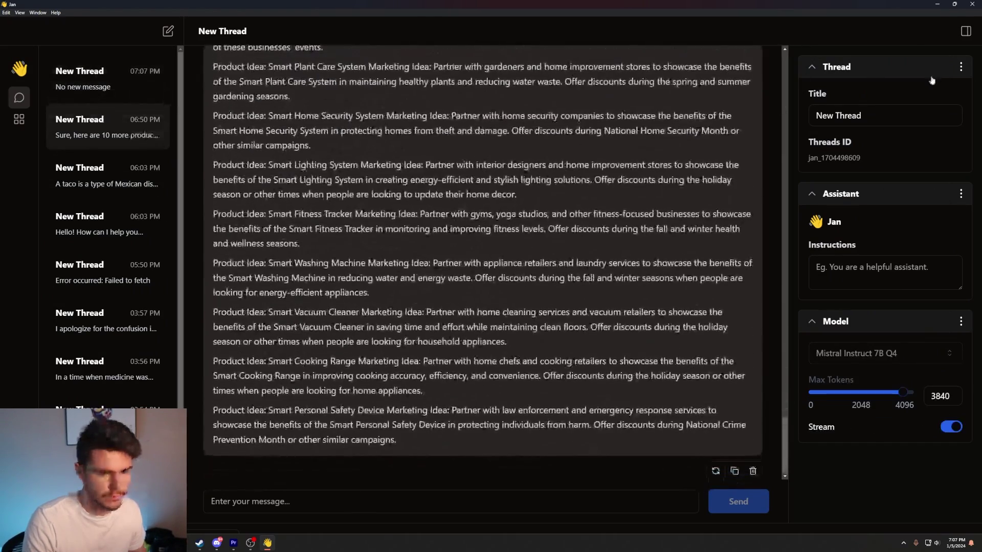
drag(863, 116, 811, 117)
text(Marketing)
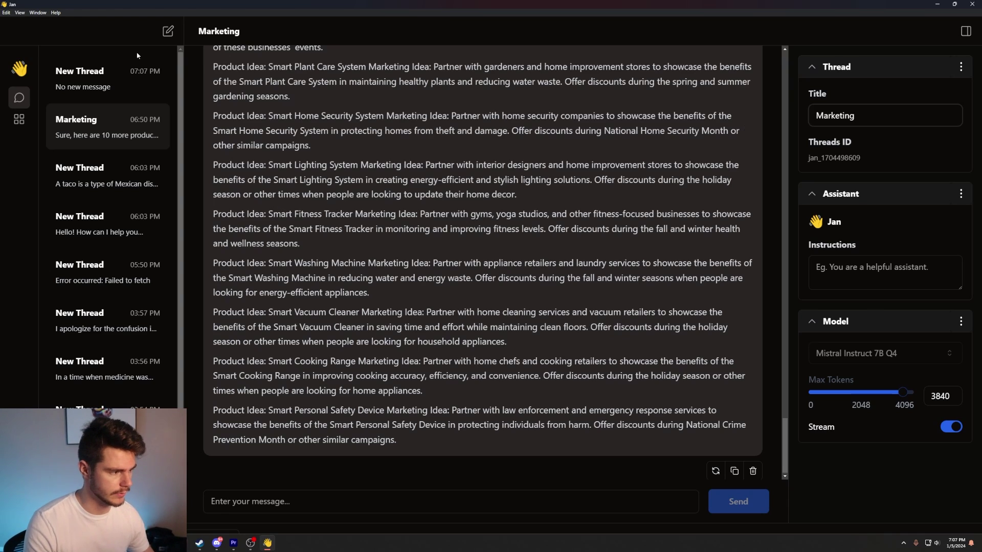
- Clean the Marketing thread's messages, then delete the thread, confirming both
click(155, 134)
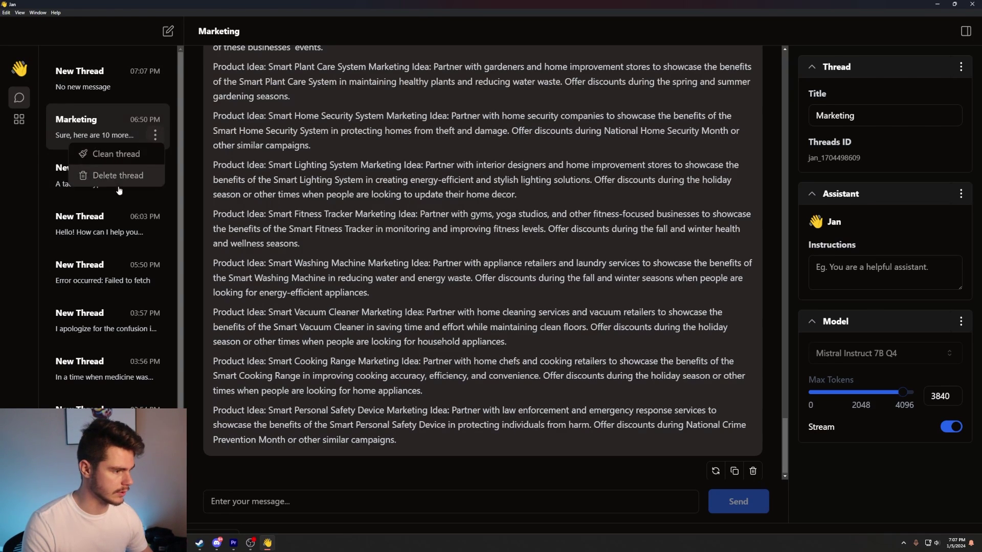
click(132, 154)
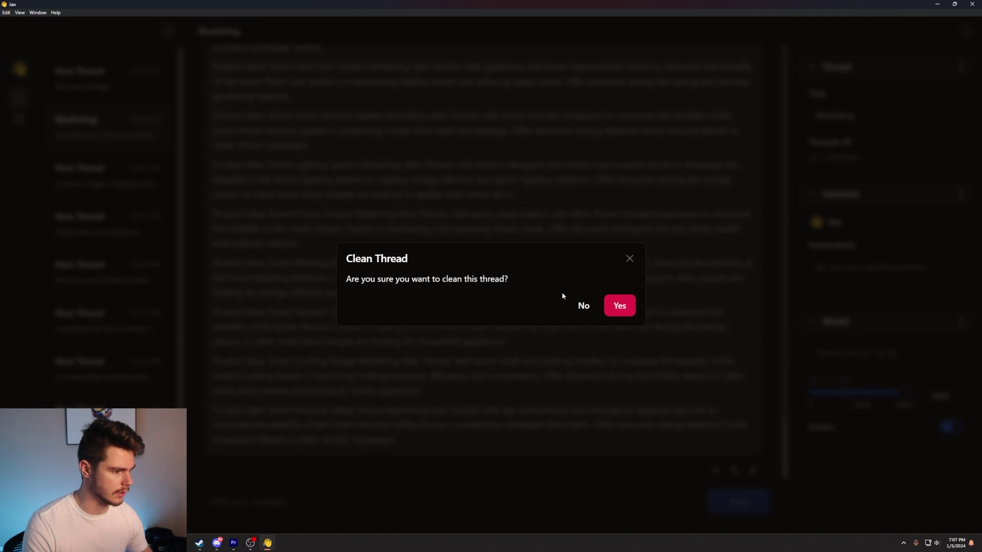
click(616, 307)
click(154, 135)
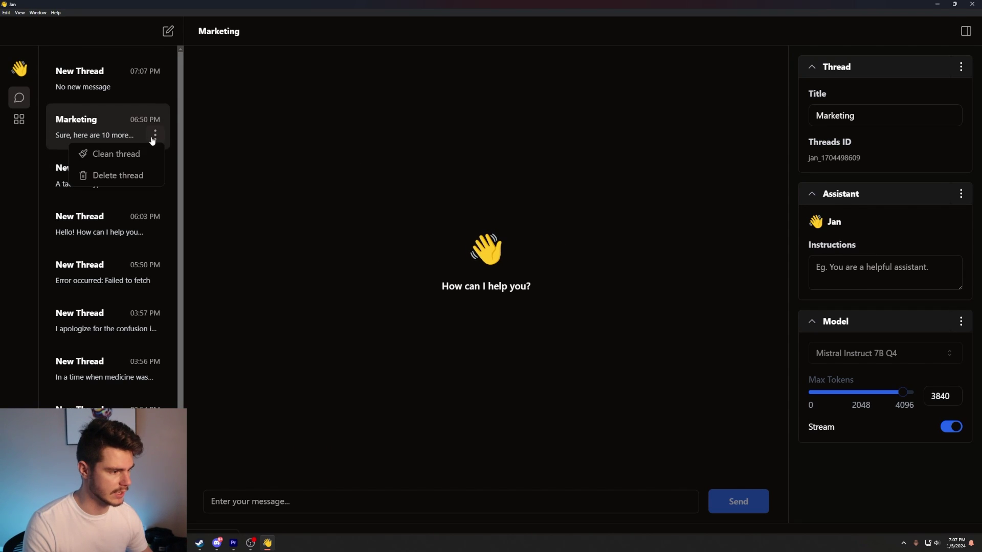
click(117, 175)
click(620, 304)
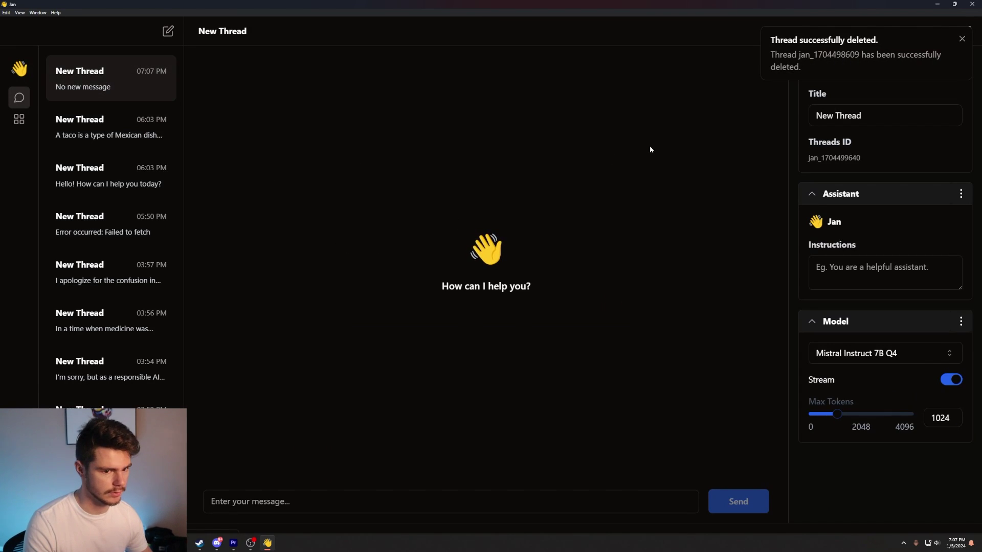
- Set the assistant instructions to 'be sarcastic in your responses' and ask 'what should i make tonight'
click(915, 268)
text(be sarcastic in your responses)
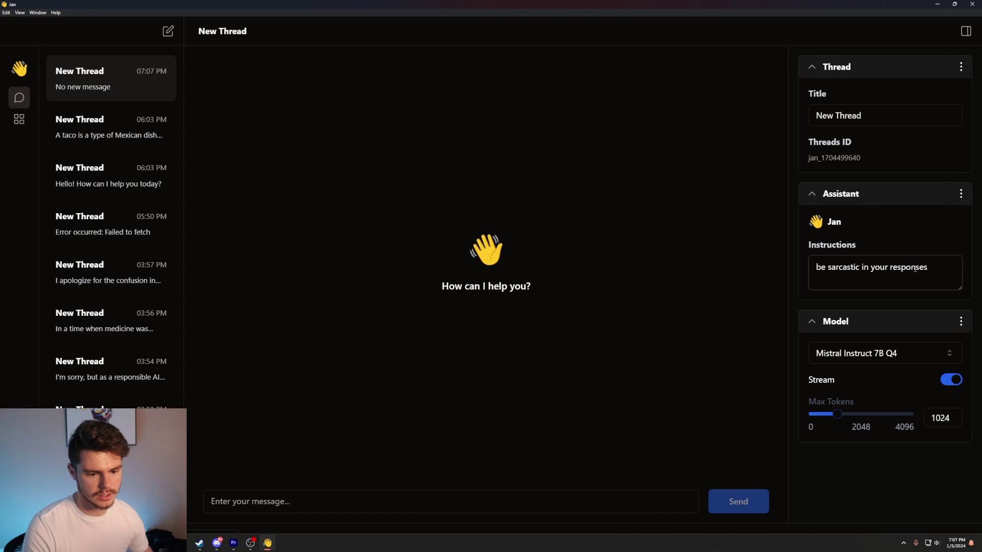
click(422, 502)
text(what should i make tonight)
key(Return)
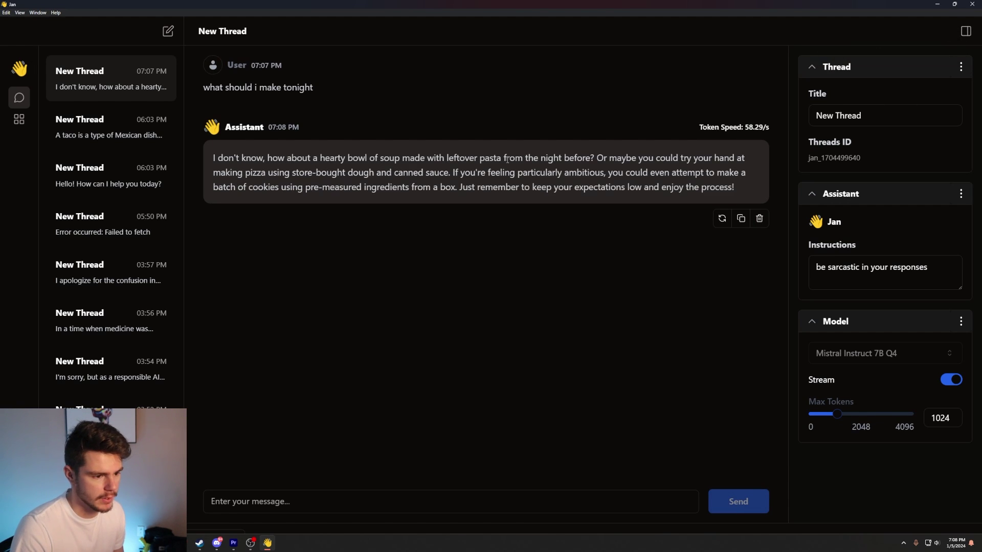
click(961, 195)
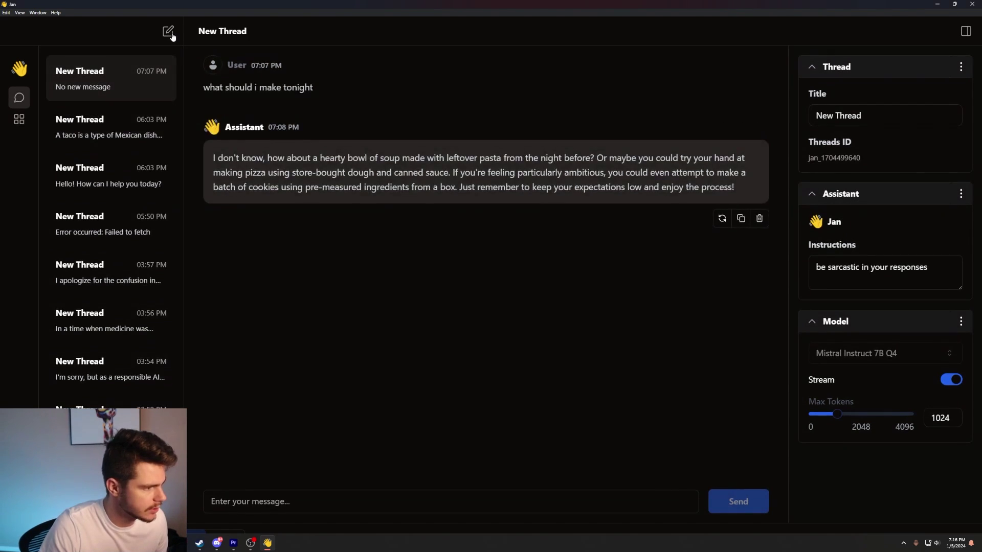
- In a new thread, ask the model for 10 simple Python project ideas
click(168, 33)
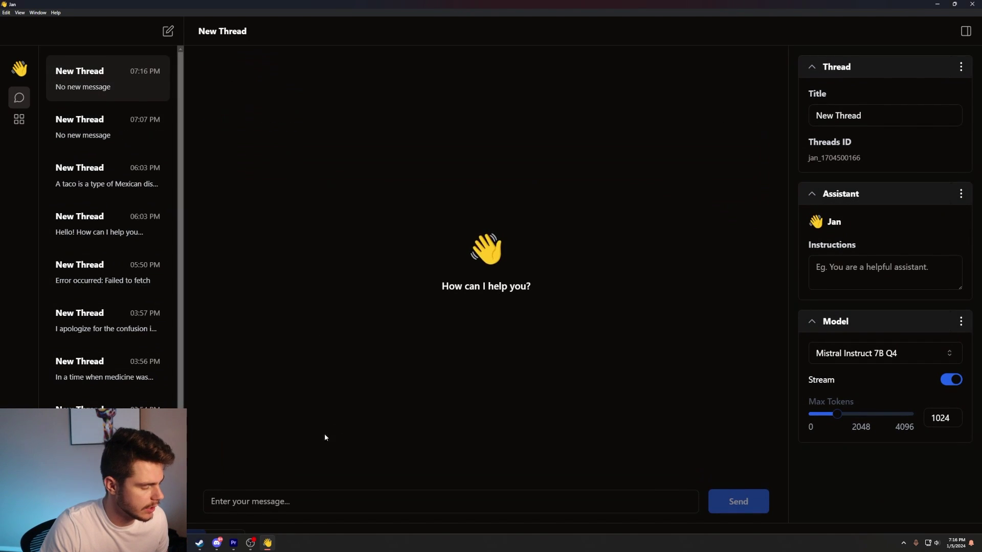
click(292, 494)
text(give me 10 ideas for simple python projects)
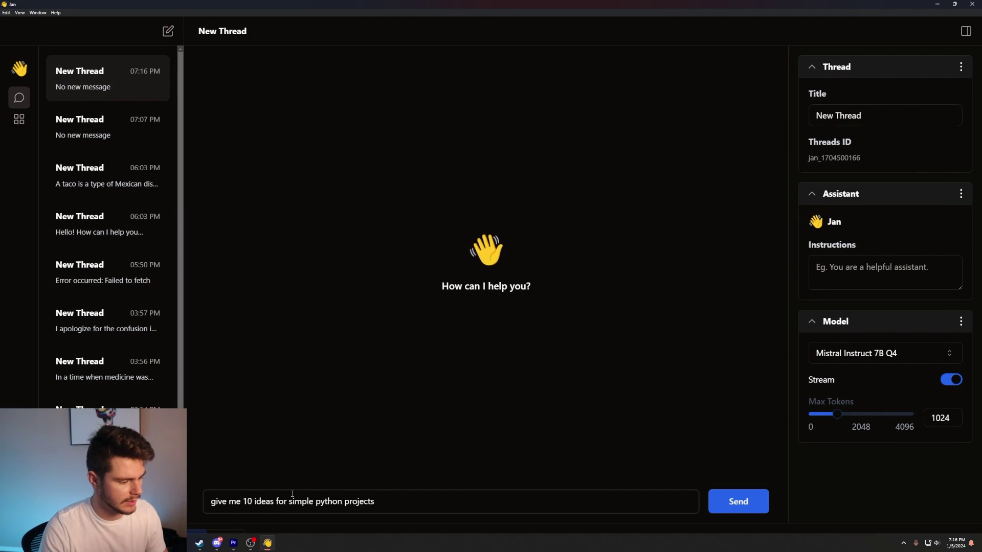
key(Return)
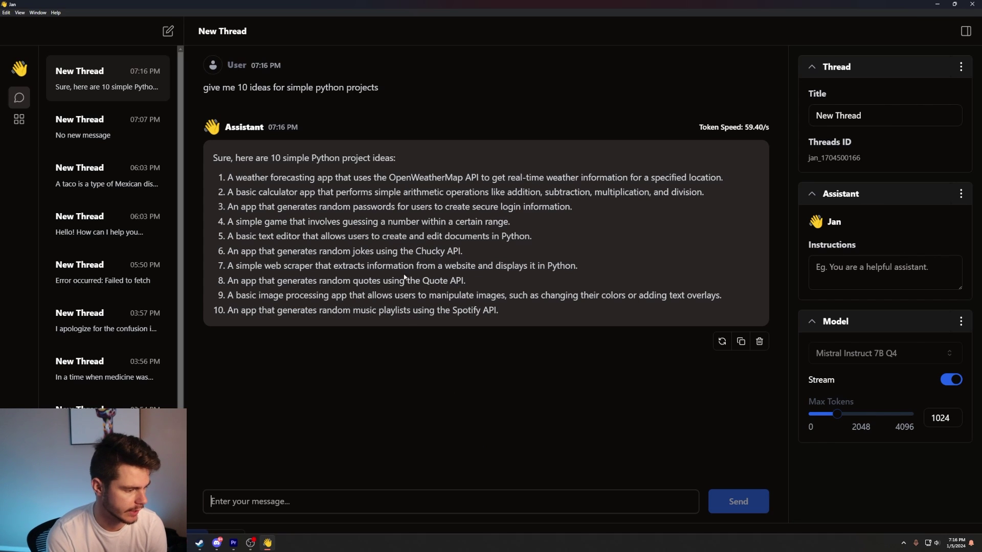
- Ask 'write me a script for number 2' for the calculator app, then scroll back to the script's start
drag(704, 192, 296, 193)
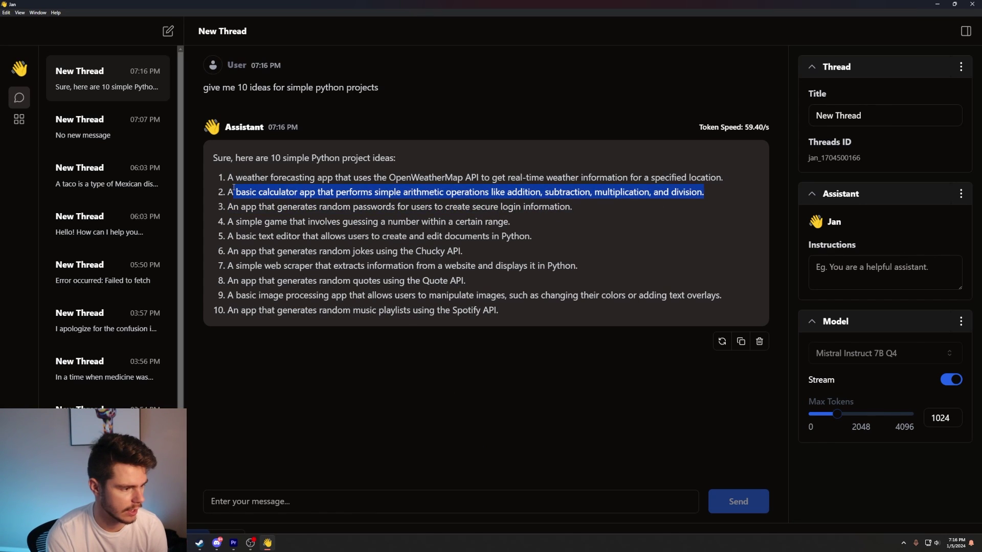
click(335, 492)
text(write me)
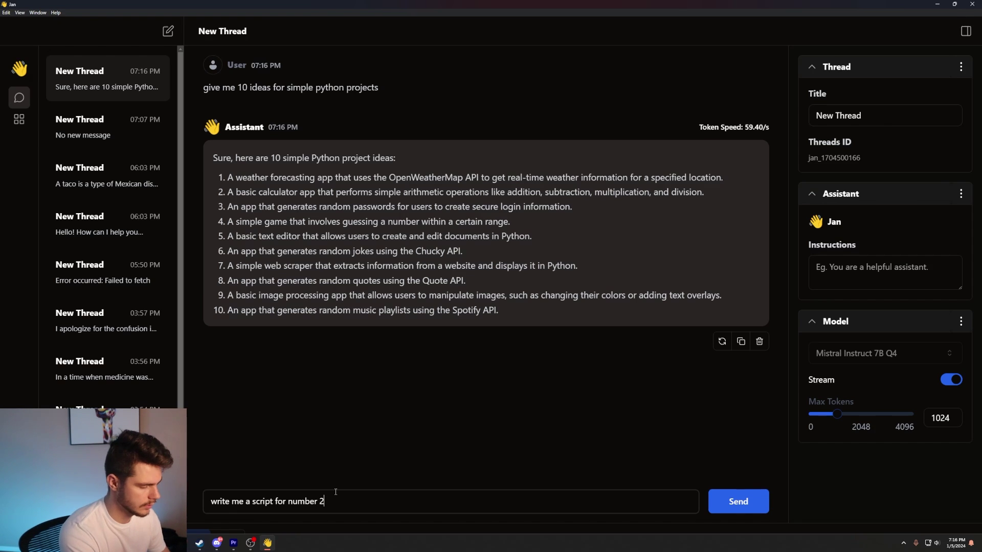
text( a script for number 2)
key(Return)
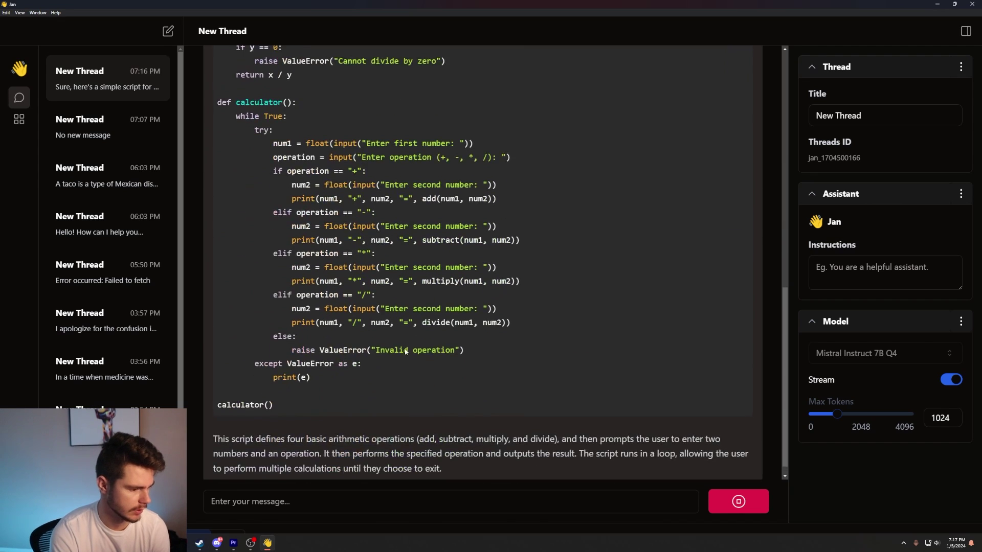
scroll(365, 374, up, 3)
scroll(358, 386, down, 3)
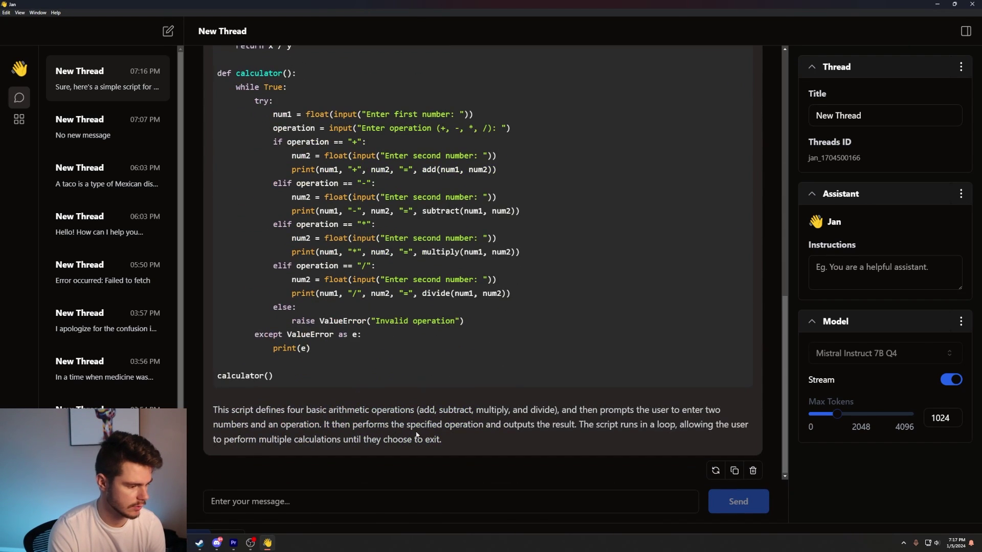
scroll(609, 340, up, 7)
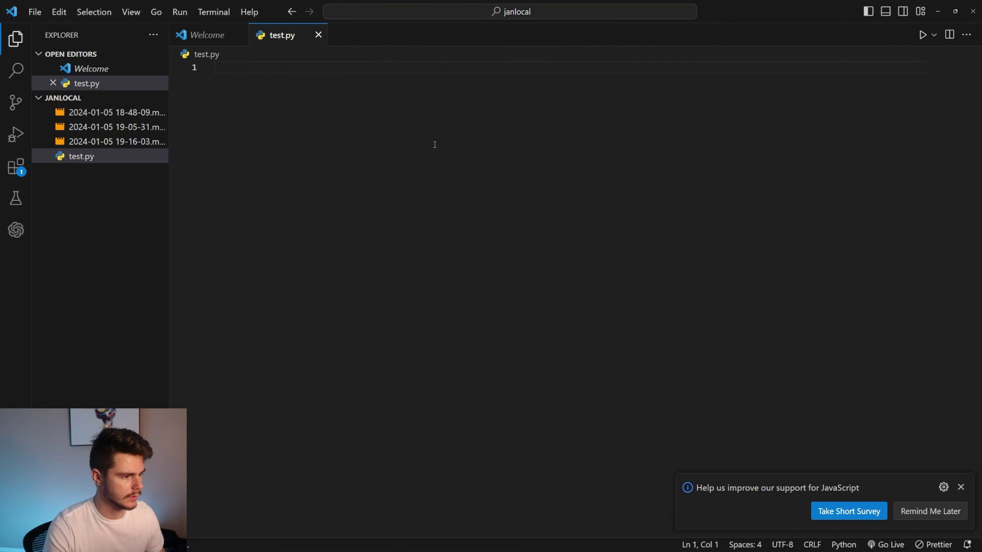
- Paste the calculator script into test.py, save and run it, and compute 356 + 90
text(def add(x, y):     return x + y  def subtract(x, y):     return x - y  def multiply(x, y):     return x * y  def divide(x, y):     if y == 0:         raise ValueError("Cannot divide by zero")     return x / y  def calculator():     while True:         try:             num1 = float(input("Enter first number: "))             operation = input("Enter operation (+, -, *, /): ")             if operation == "+":                 num2 = float(input("Enter second number: "))                 print(num1, "+", num2, "=", add(num1, num2))             elif operation == "-":                 num2 = float(input("Enter second number: "))                 print(num1, "-", num2, "=", subtract(num1, num2))             elif operation == "*":                 num2 = float(input("Enter second number: "))                 print(num1, "*", num2, "=", multiply(num1, num2))             elif operation == "/":                 num2 = float(input("Enter second number: "))                 print(num1, "/", num2, "=", divide(num1, num2))             else:                 raise ValueError("Invalid operation")         except ValueError as e:             print(e)  calculator())
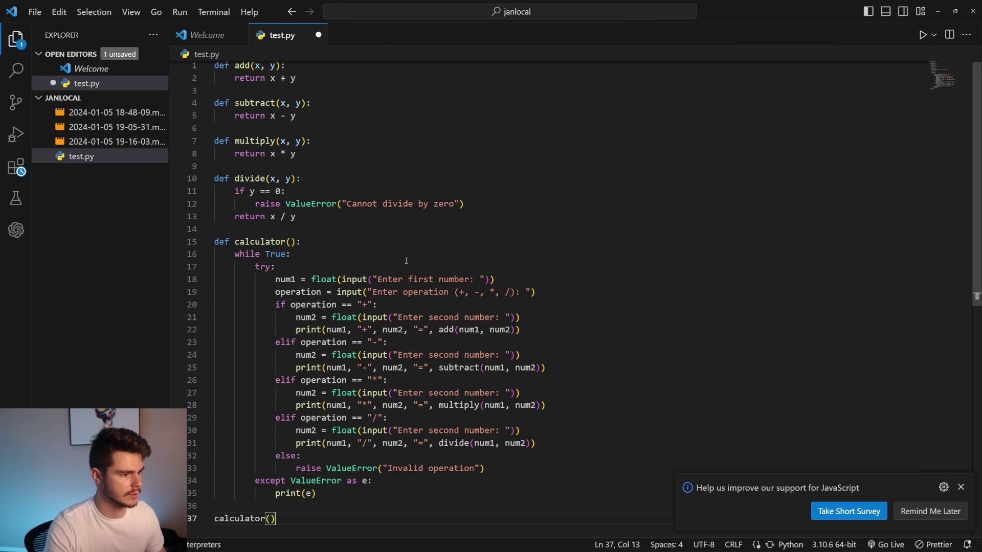
key(ctrl+s)
click(923, 37)
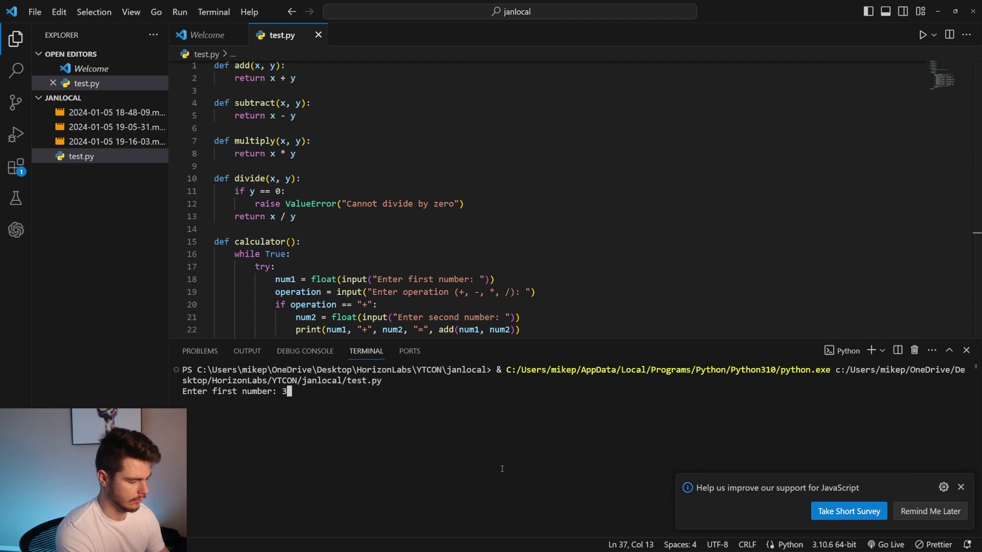
text(356)
key(Return)
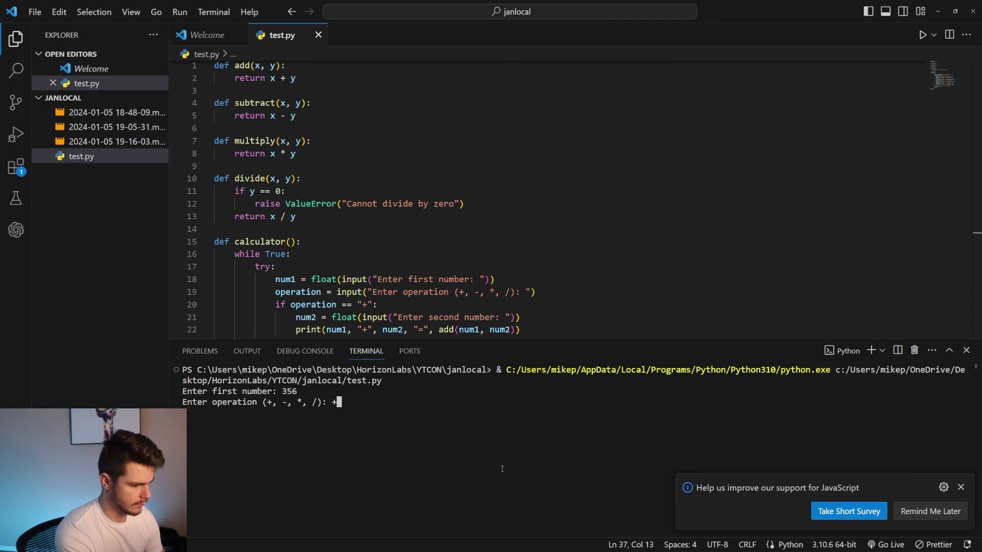
text(+)
key(Return)
text(90)
key(Return)
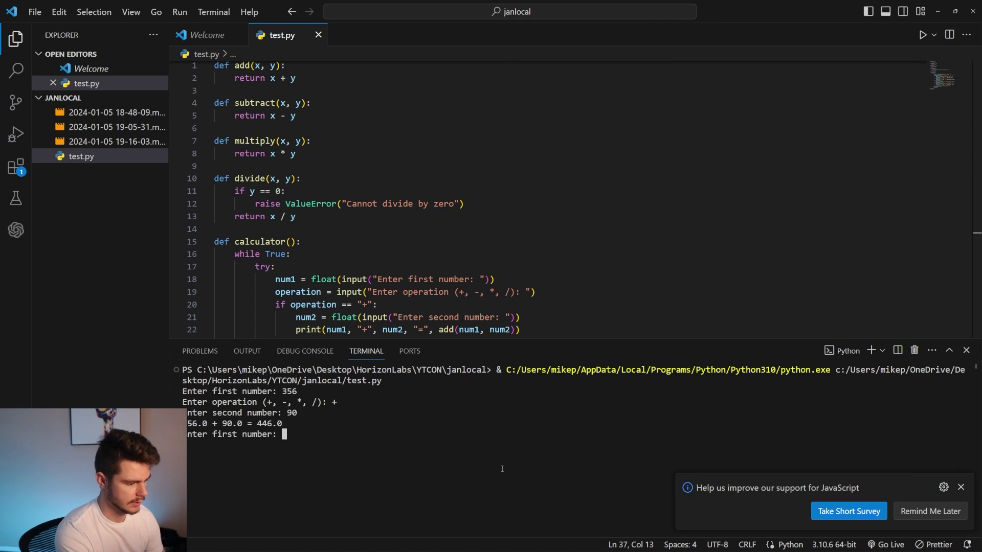
- Compute 4 * 400 with the running calculator script
text(4)
key(Return)
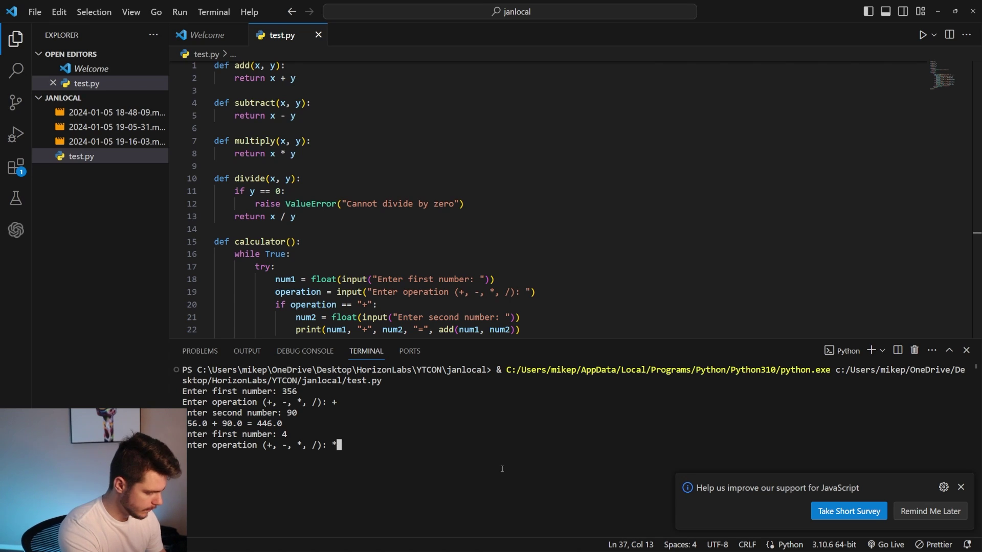
text(*)
key(Return)
text(400)
key(Return)
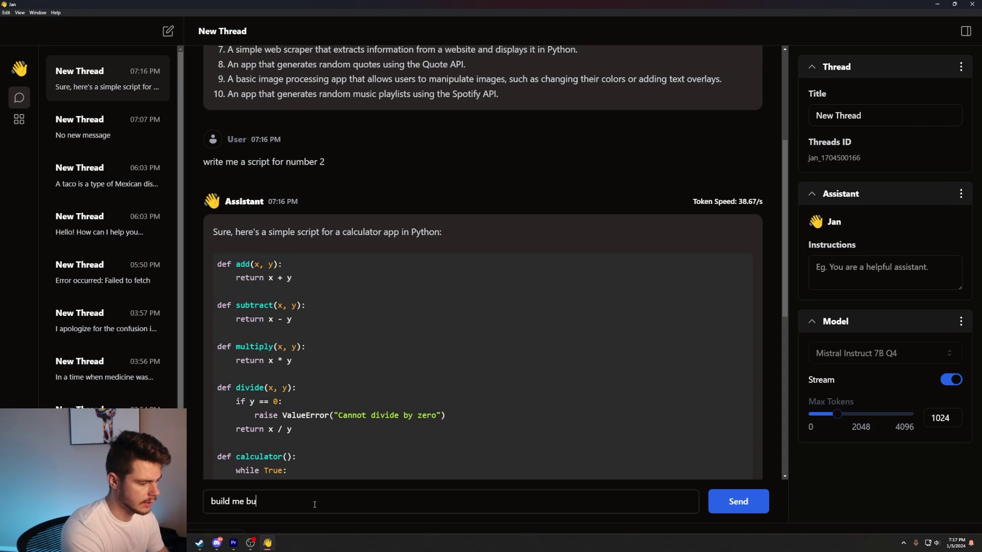
- Send 'build me number 6' to request the random-joke Python script
key(Return)
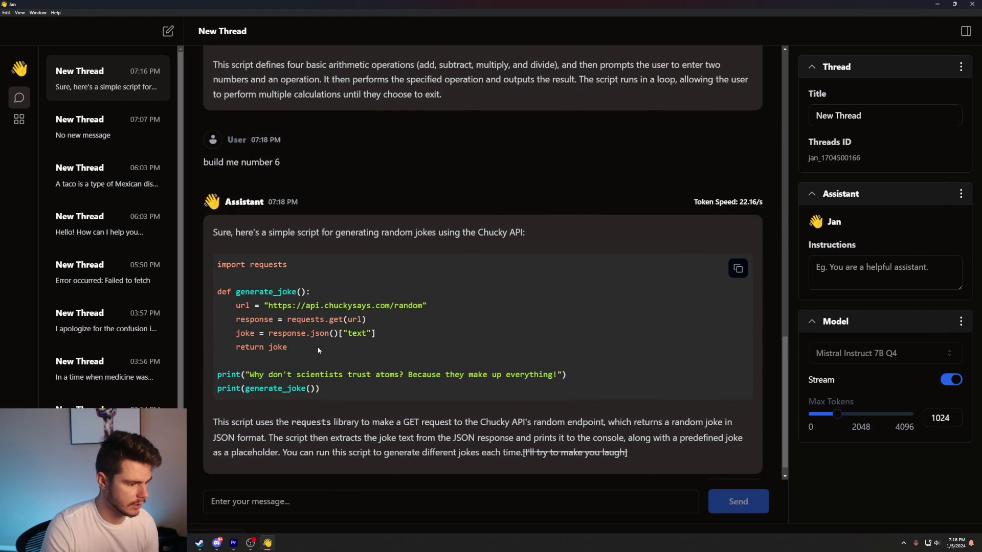
key(super)
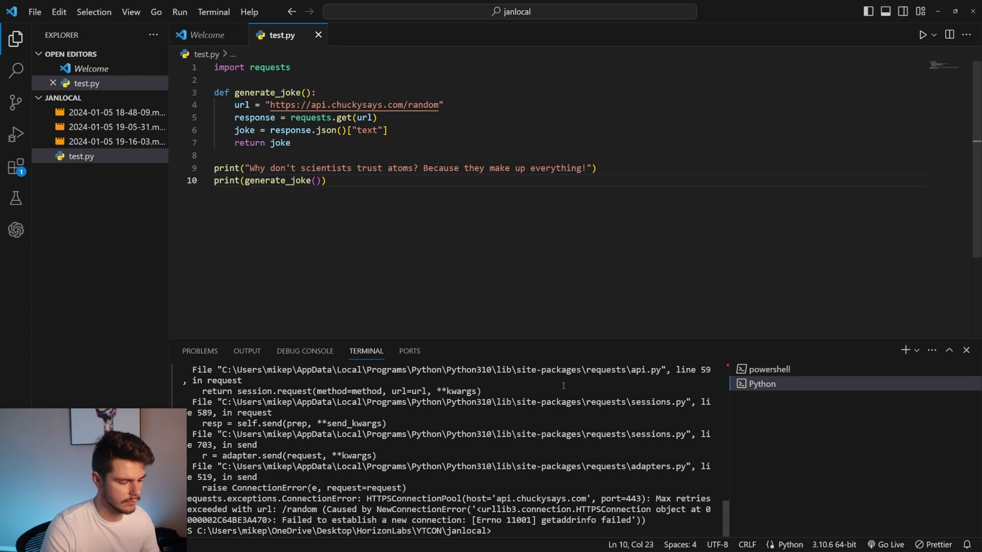
- Copy the ConnectionError traceback from the joke script's terminal output
scroll(358, 439, up, 10)
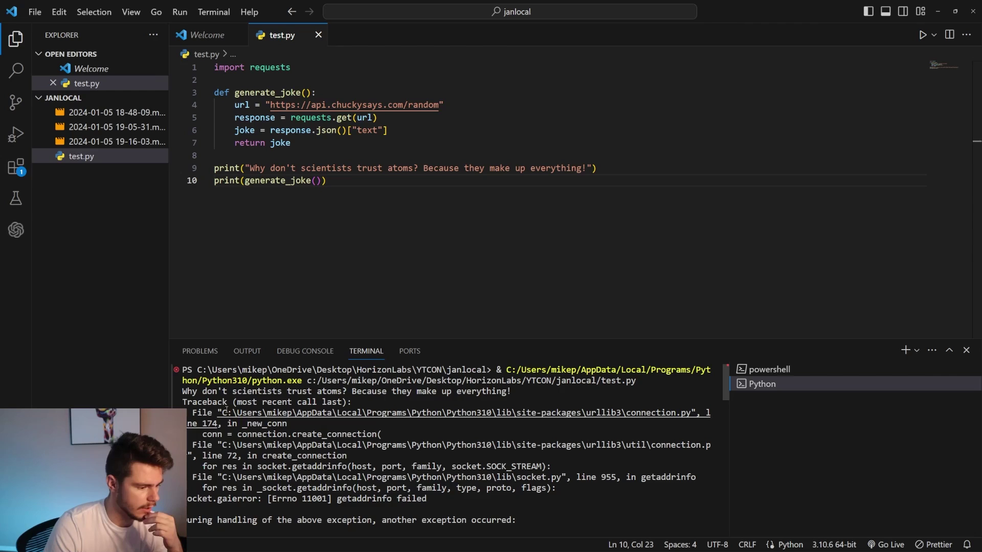
drag(187, 392, 509, 392)
key(ctrl+a)
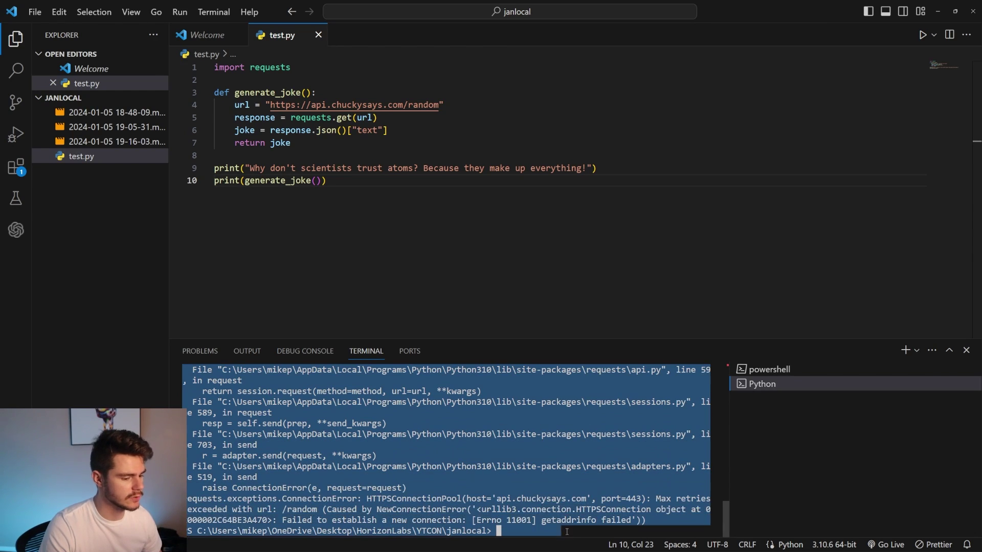
key(ctrl+c)
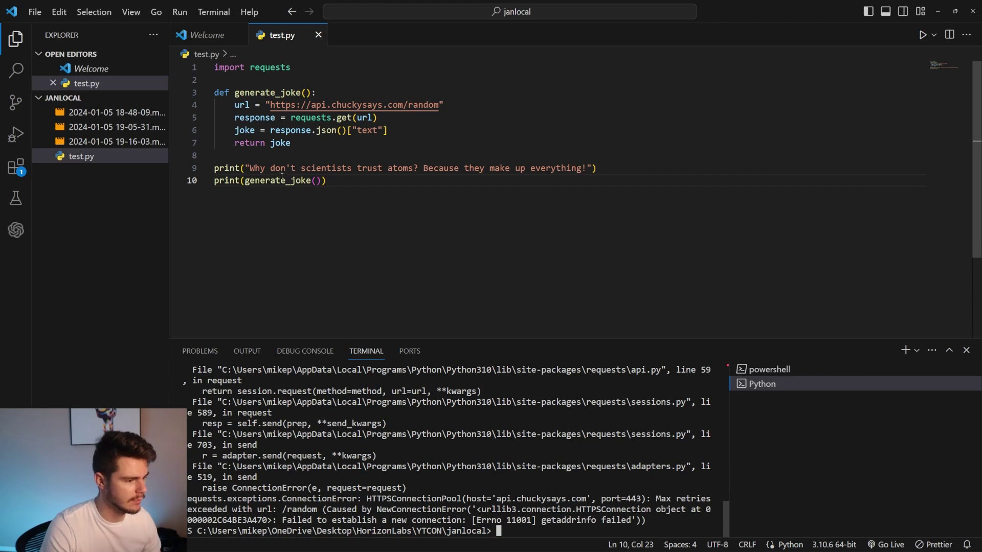
drag(225, 169, 326, 181)
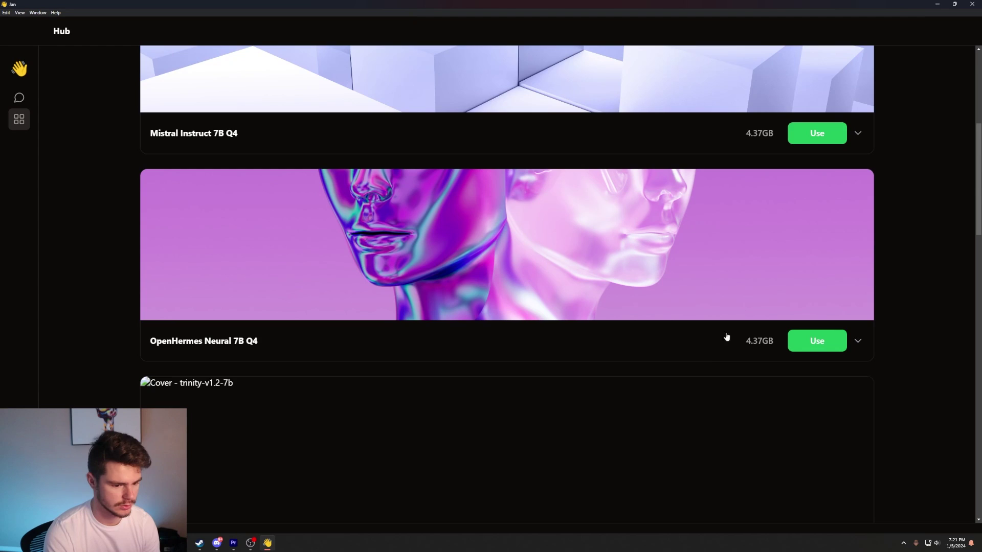
- Start downloading Trinity-v1.2 7B Q4 and start a thread using OpenHermes Neural 7B Q4
scroll(729, 353, down, 3)
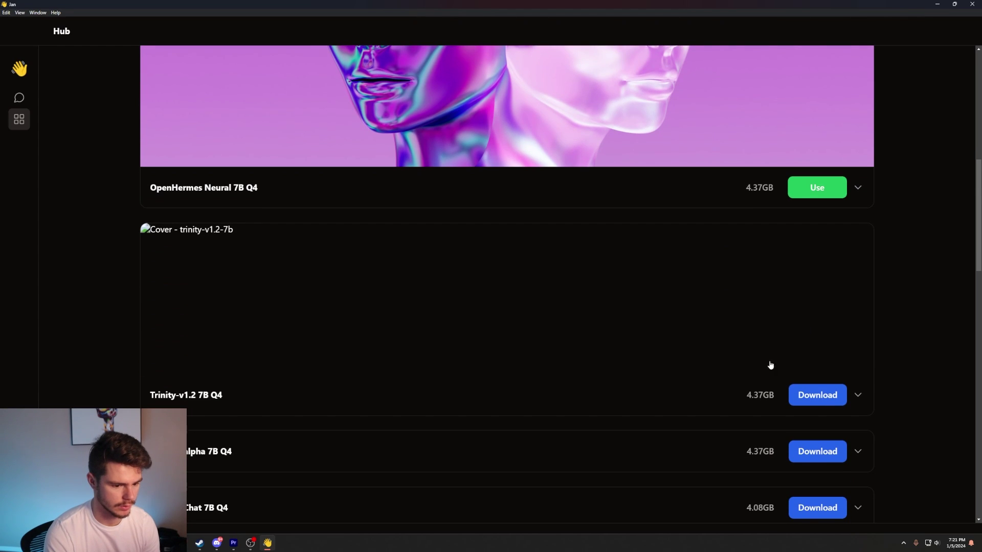
scroll(793, 404, up, 1)
click(815, 435)
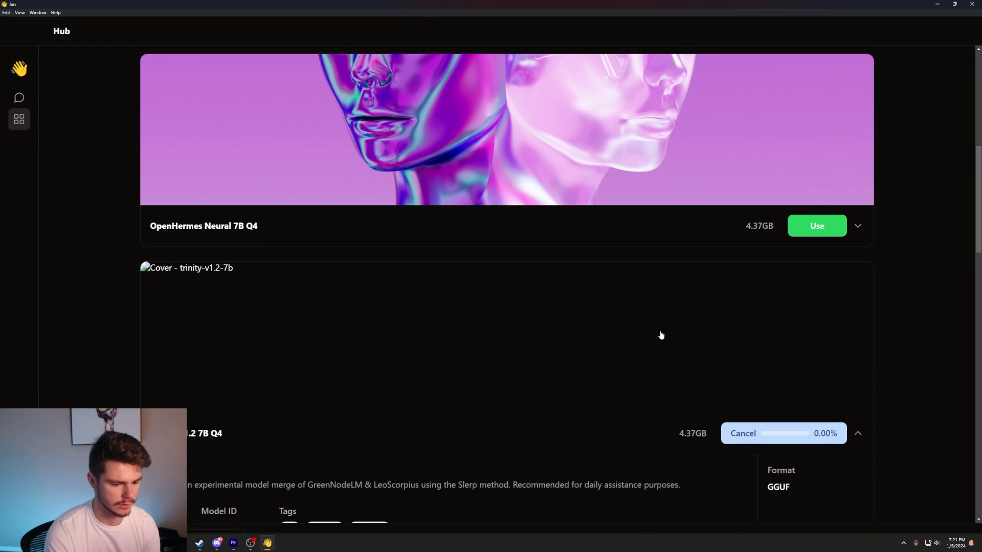
scroll(660, 335, up, 2)
click(805, 307)
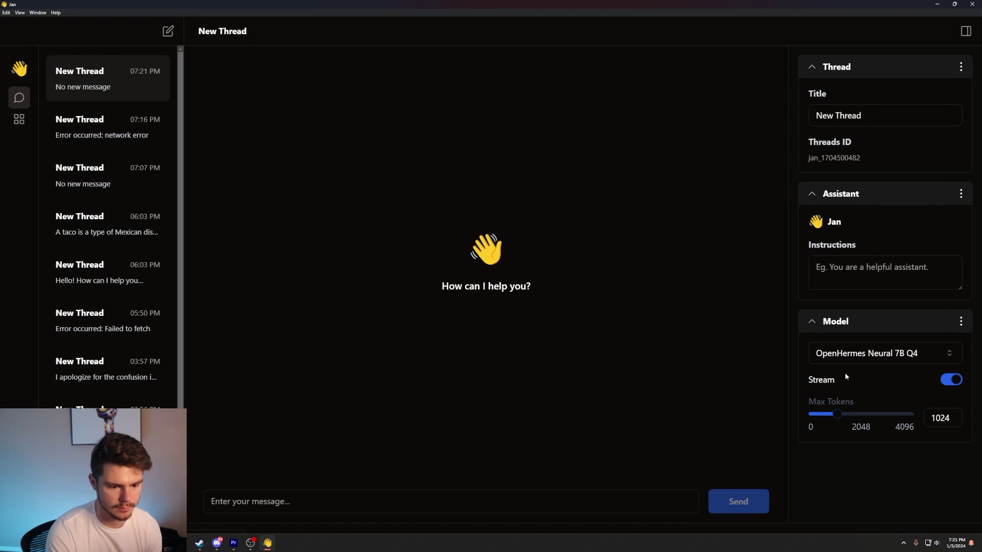
- Ask OpenHermes 'what are 10 simple python scripts that are fun'
click(296, 501)
key(ctrl+v)
key(Return)
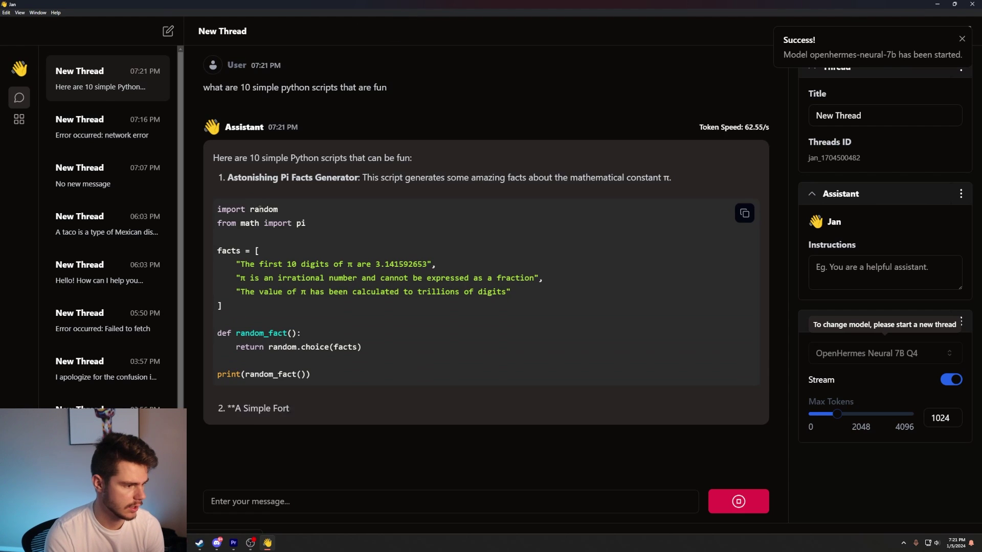
- Scroll to the text-based Hangman game in the reply and copy its code
scroll(341, 238, up, 1)
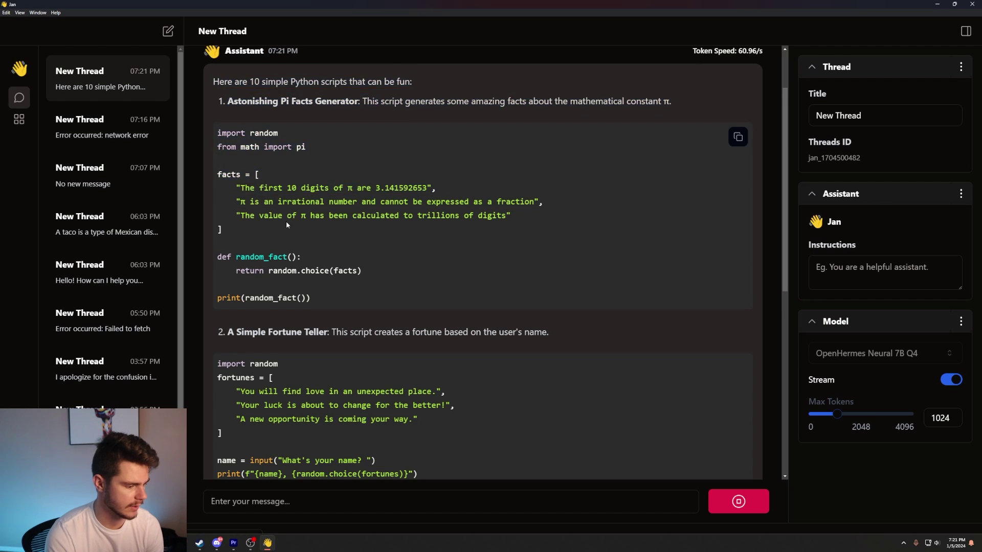
scroll(286, 223, down, 7)
drag(270, 162, 333, 162)
scroll(391, 215, down, 3)
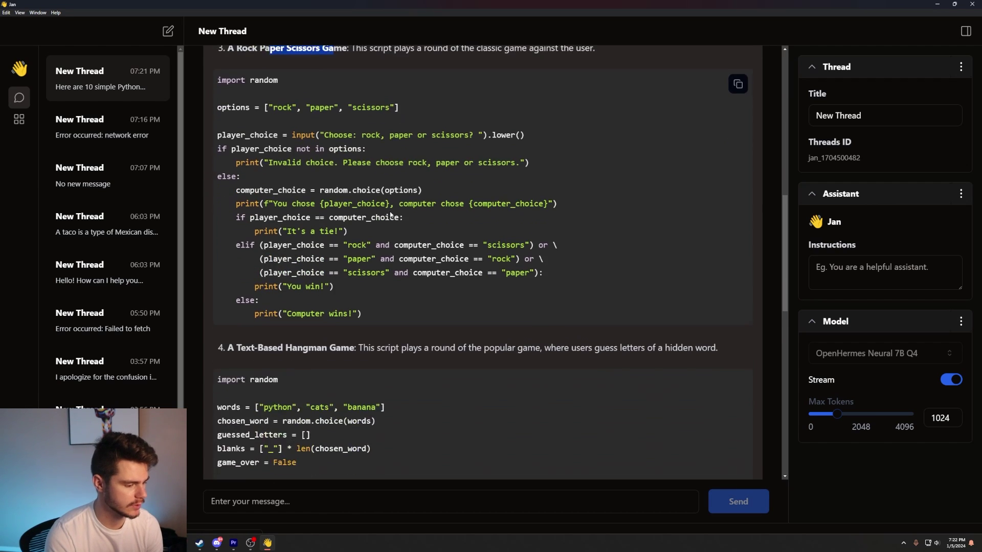
scroll(391, 215, down, 3)
drag(240, 195, 285, 194)
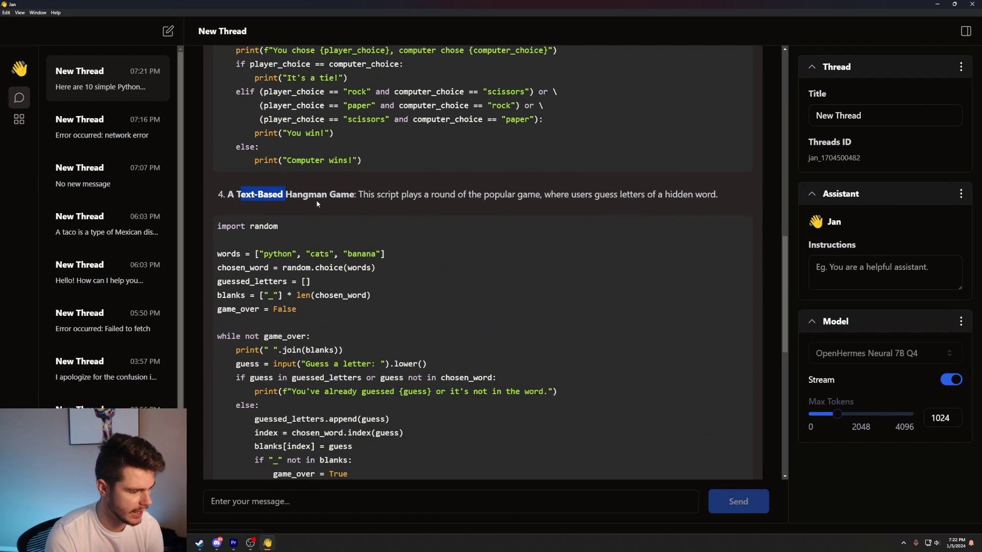
click(738, 233)
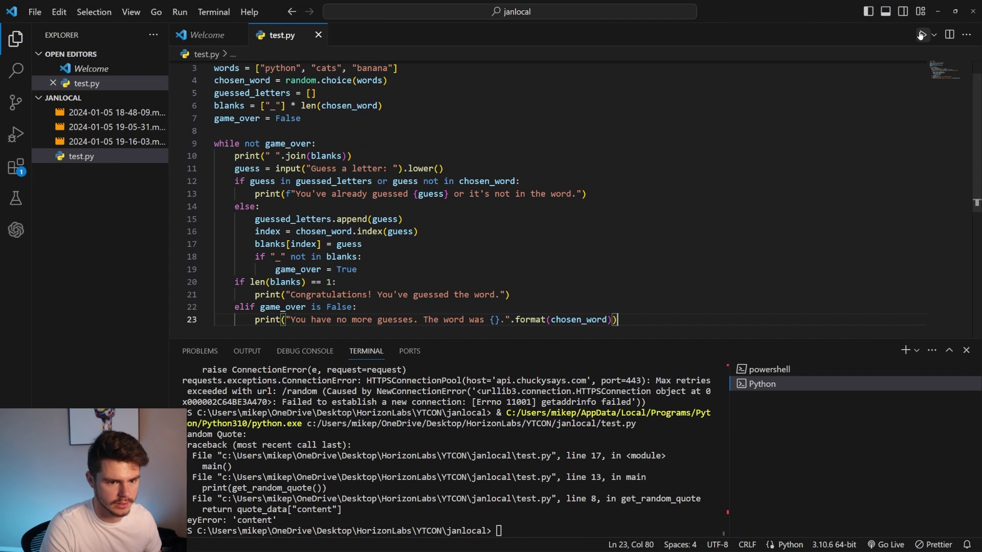
- Run the Hangman script in test.py and guess the letters a, y, c, t and s
click(923, 35)
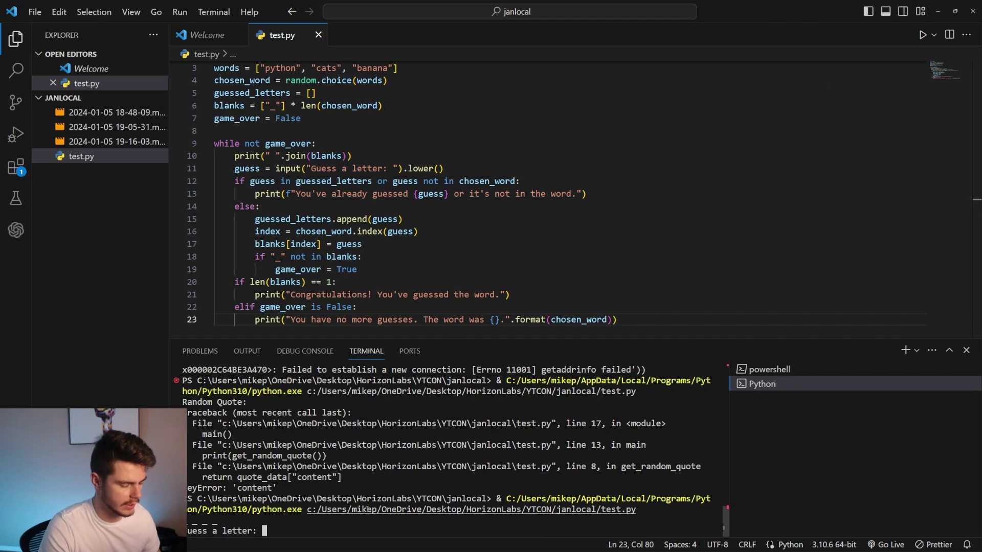
text(a)
key(Return)
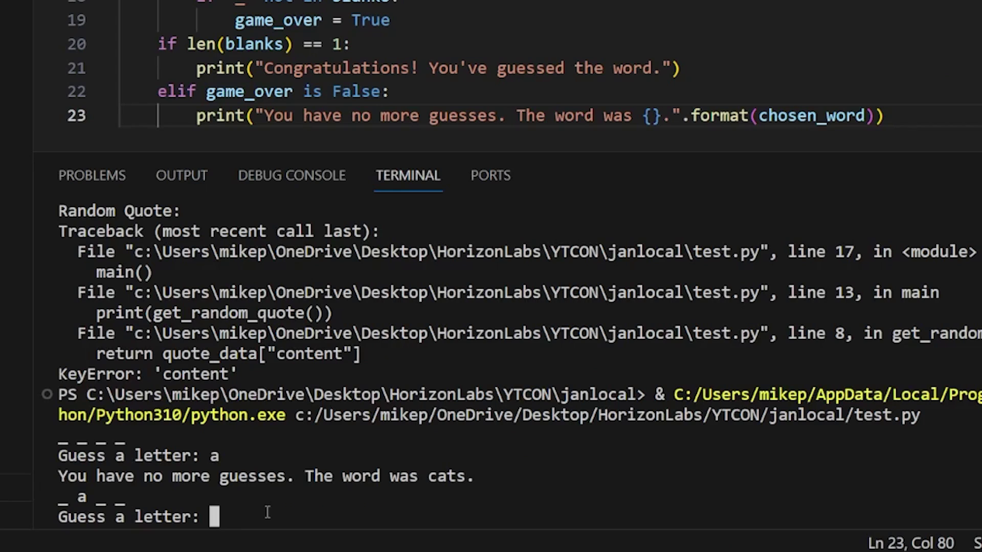
text(y)
key(Return)
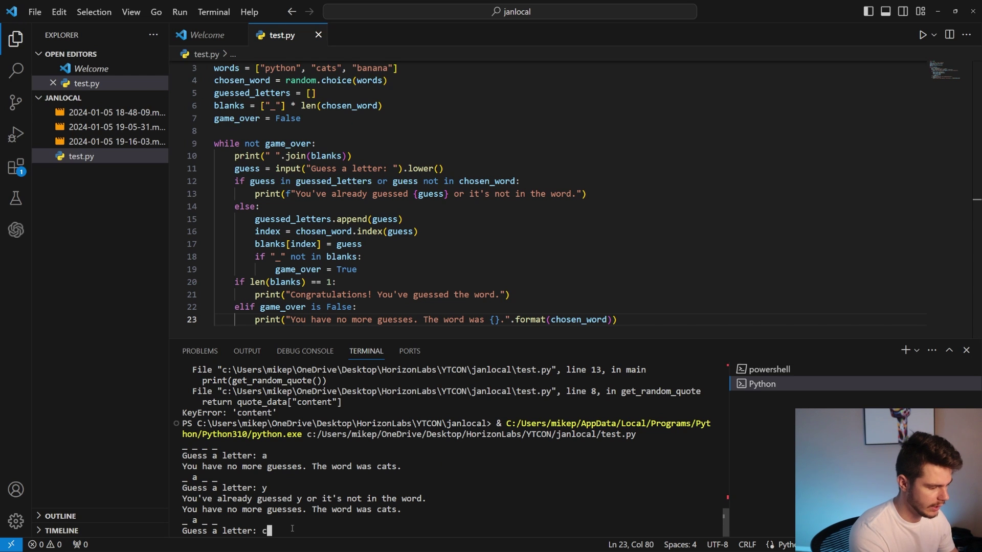
text(c)
key(Return)
text(t)
key(Return)
text(s)
key(Return)
- Inspect the Hangman words list, fetch the rock-paper-scissors code from Jan, and return to VS Code
scroll(358, 153, up, 1)
drag(397, 92, 230, 92)
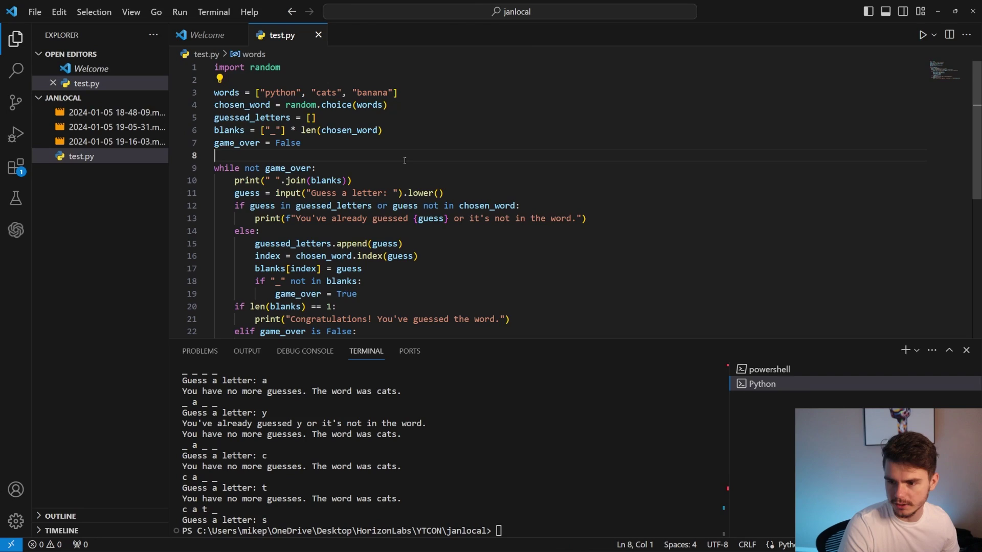
key(alt+Tab)
scroll(401, 370, down, 1)
scroll(401, 369, up, 5)
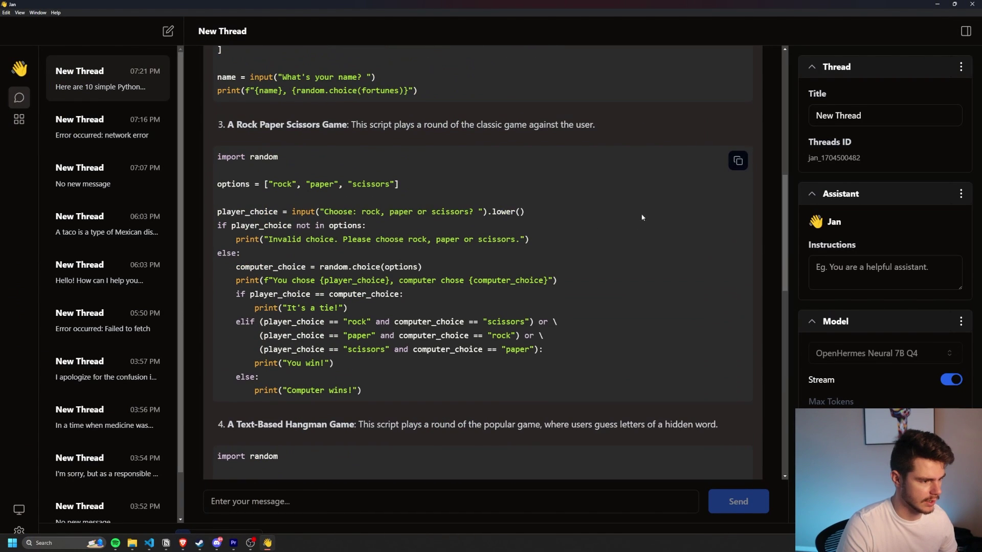
key(super)
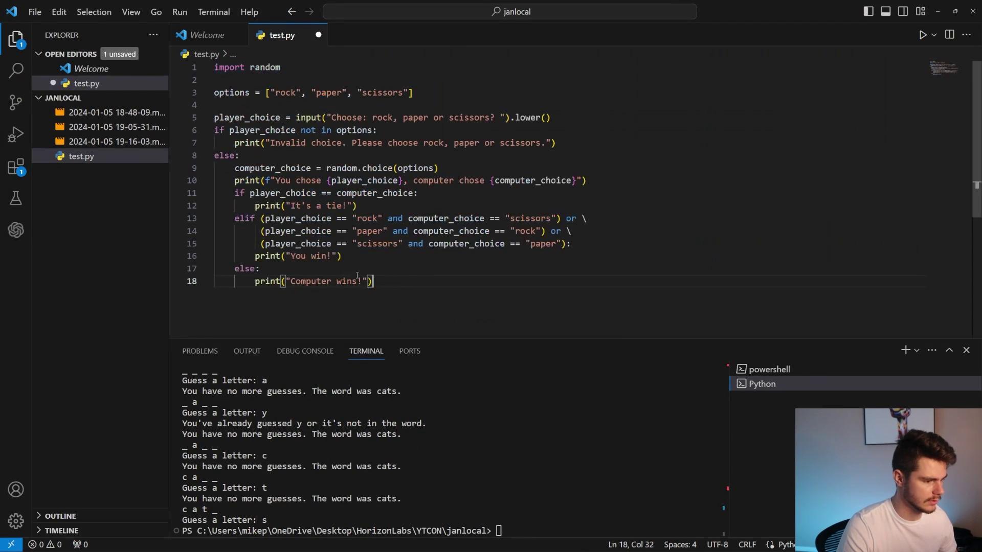
click(922, 35)
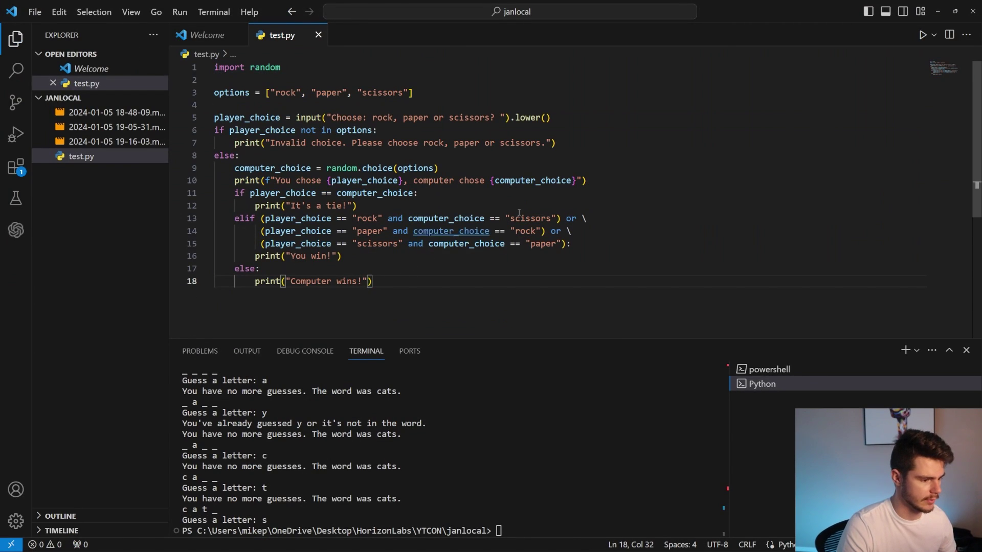
- Play rock and win, then rerun test.py and play paper and lose
text(rock, paper or scissors? ro)
key(Return)
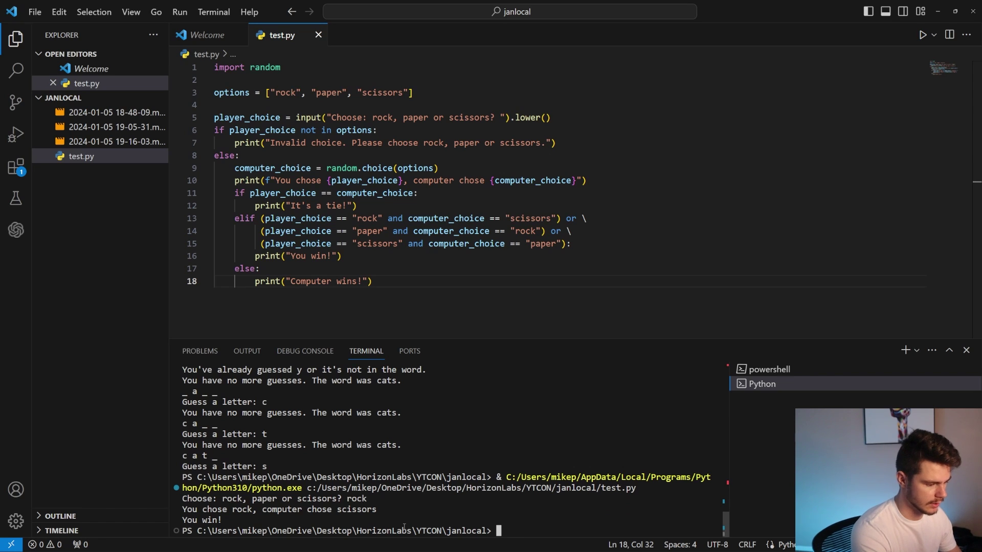
click(924, 35)
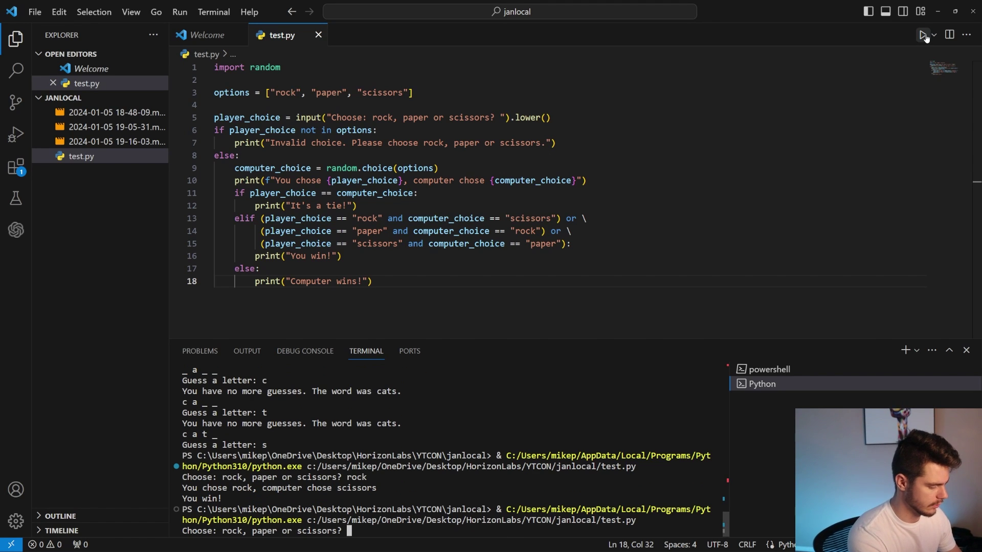
text(paper)
key(Return)
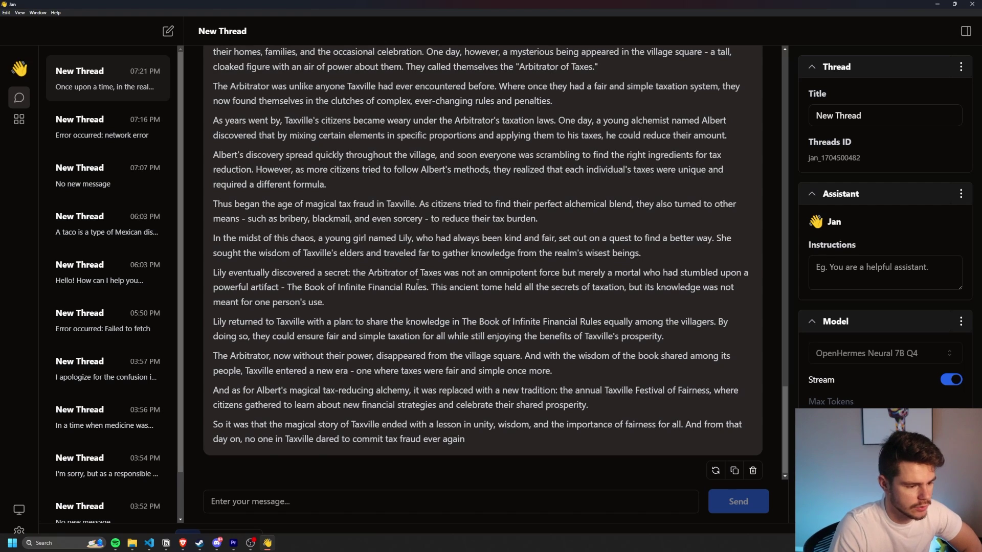
- Scroll up and select the tax-fraud story prompt in the thread
scroll(418, 283, up, 5)
drag(365, 236, 205, 237)
key(ctrl+c)
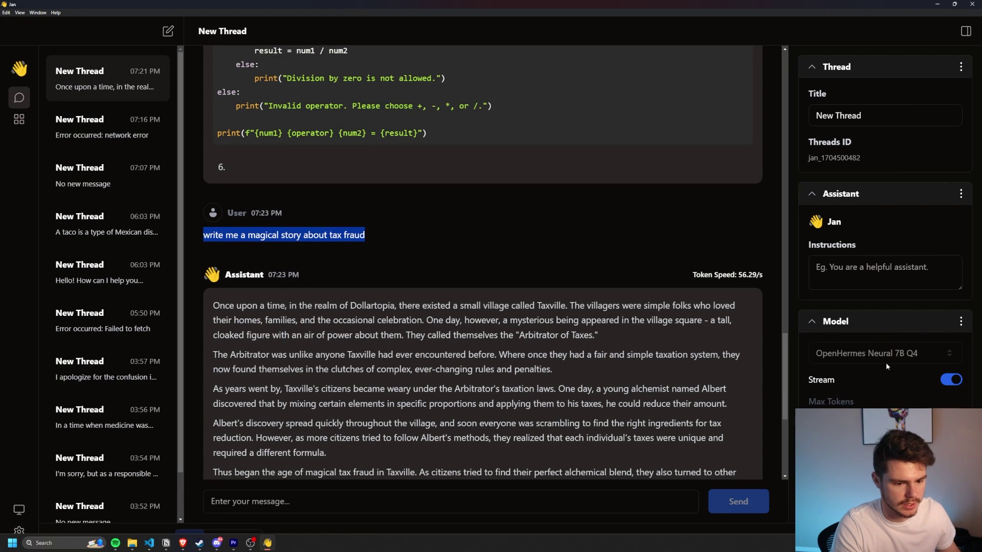
- In a new thread, switch to Mistral Instruct 7B Q4 and send the magical tax-fraud story prompt
key(ctrl+n)
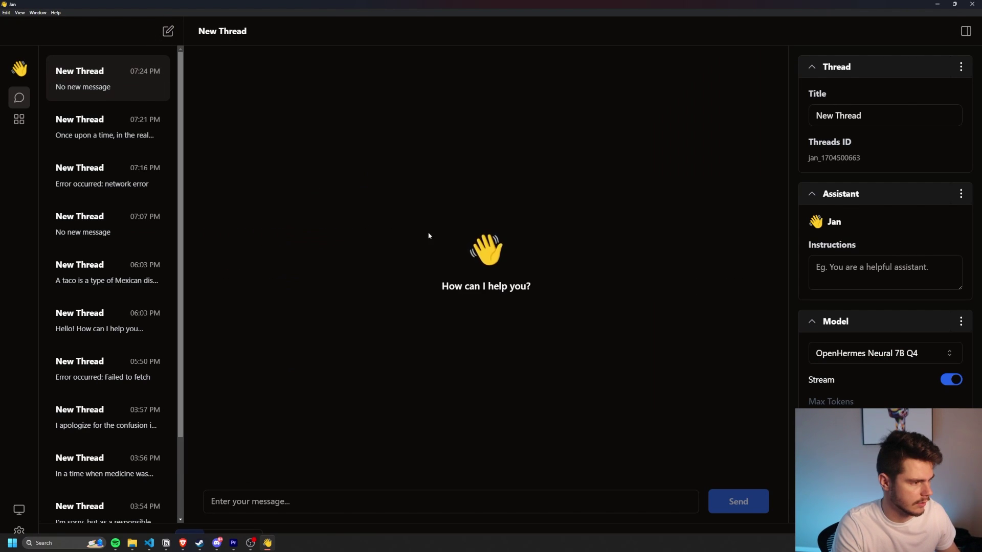
click(893, 353)
click(872, 222)
key(ctrl+v)
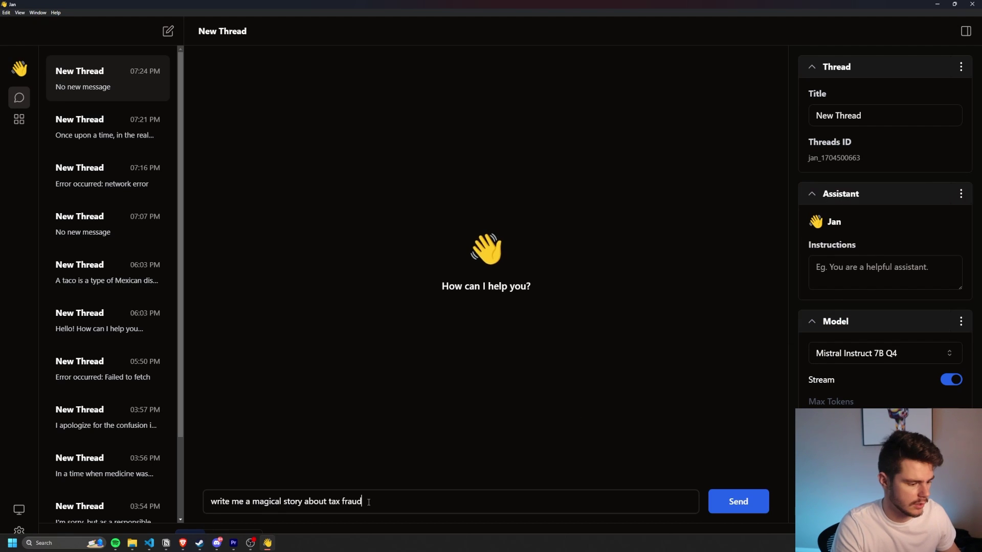
key(Return)
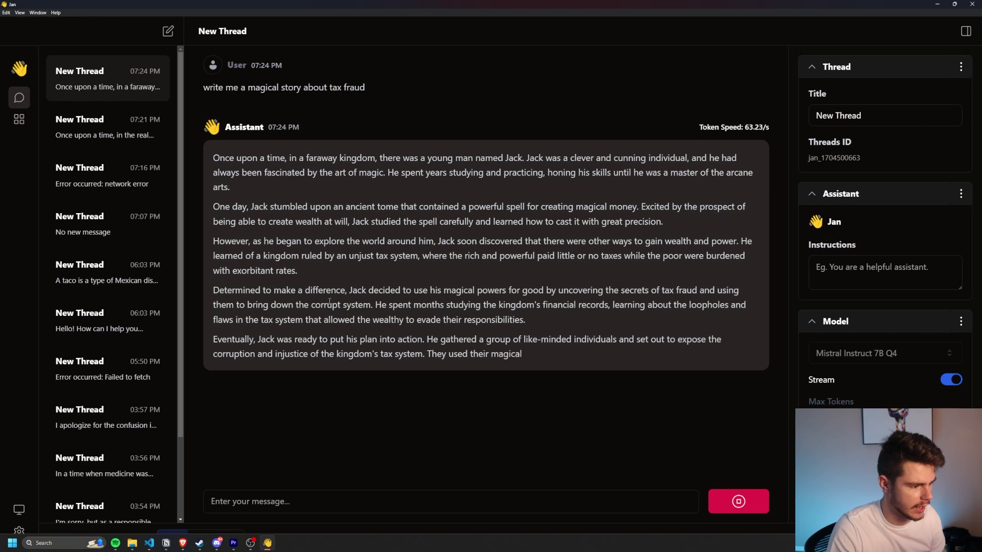
- Resend the same story prompt to Mistral for another story
scroll(371, 415, up, 3)
scroll(538, 297, down, 2)
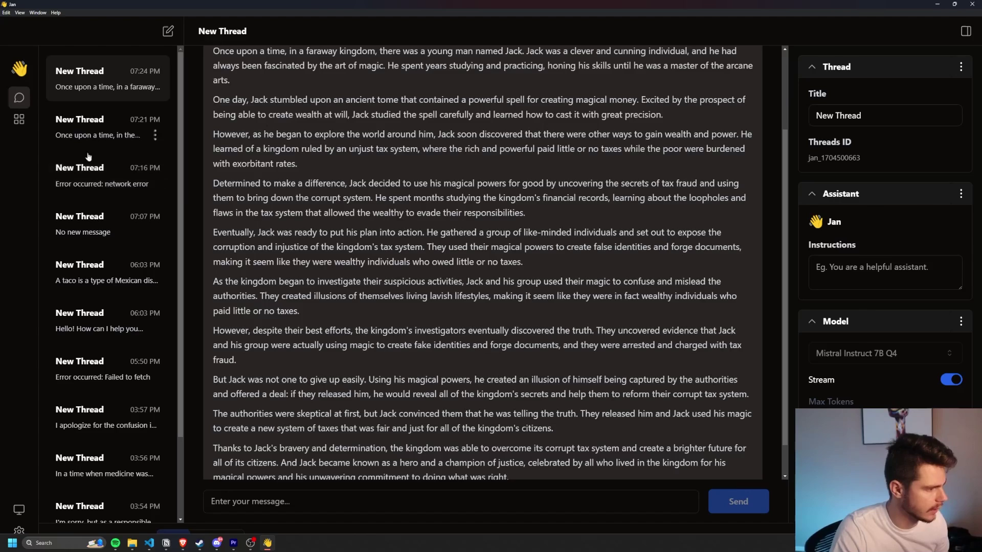
key(ctrl+v)
key(Return)
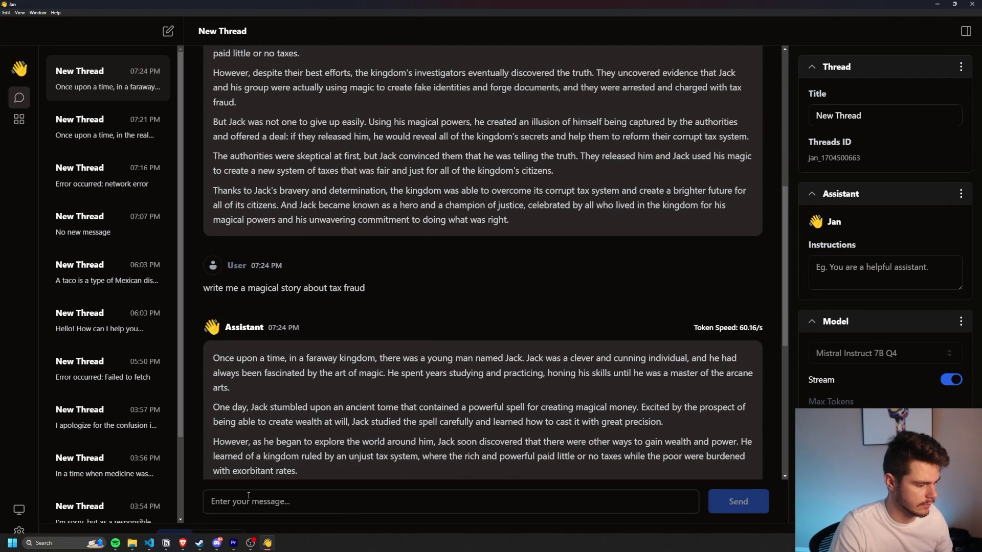
- Send the prompt with 'make it original' appended, then select the earlier prompt's wording
key(ctrl+v)
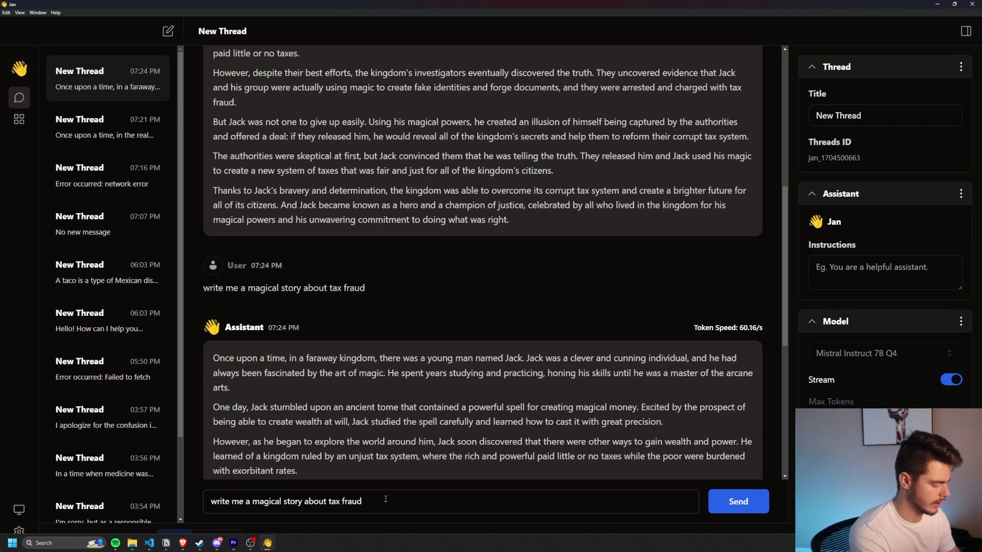
text(make it original)
key(Return)
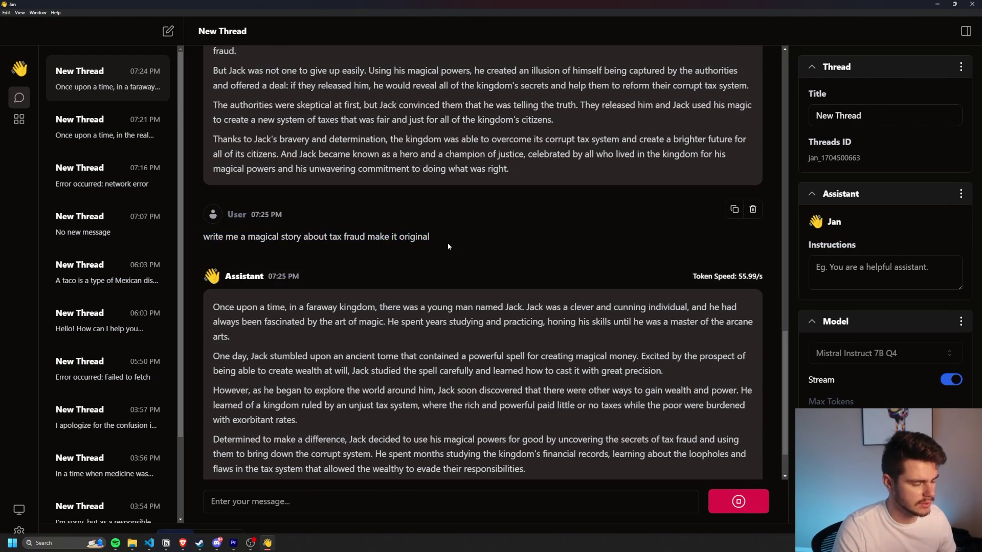
scroll(528, 307, up, 1)
drag(365, 287, 213, 289)
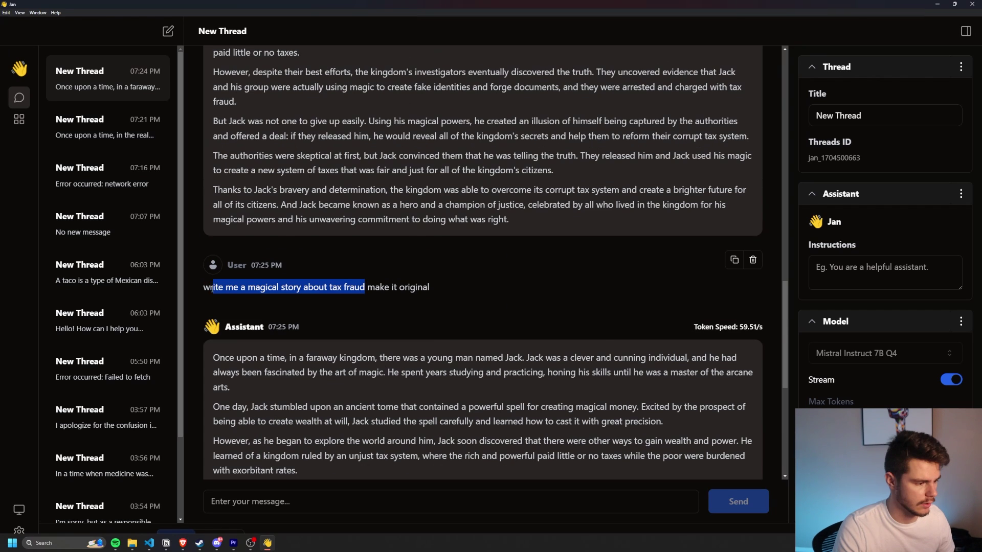
- In a new thread, send the story prompt to OpenHermes Neural 7B Q4, regenerating after the fetch error
click(168, 31)
key(ctrl+v)
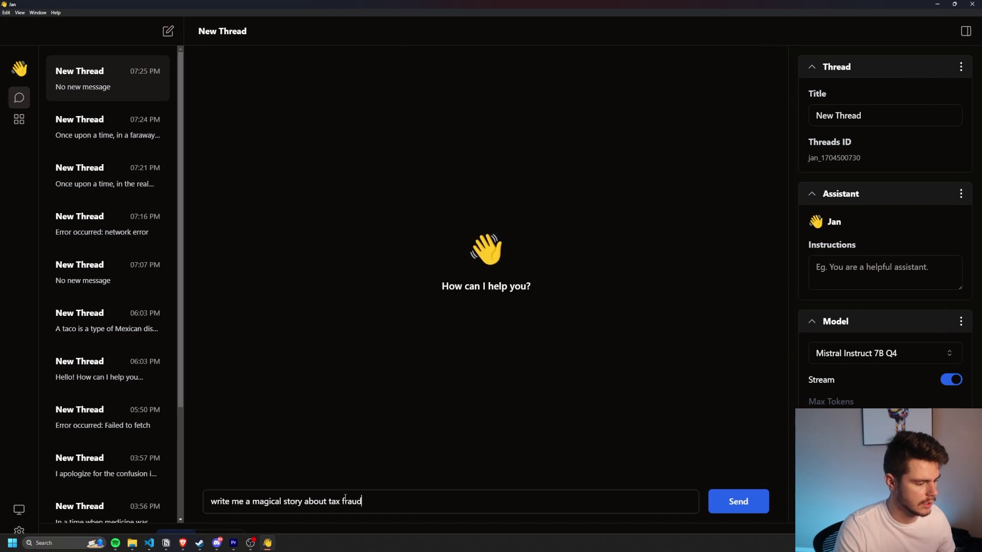
click(887, 363)
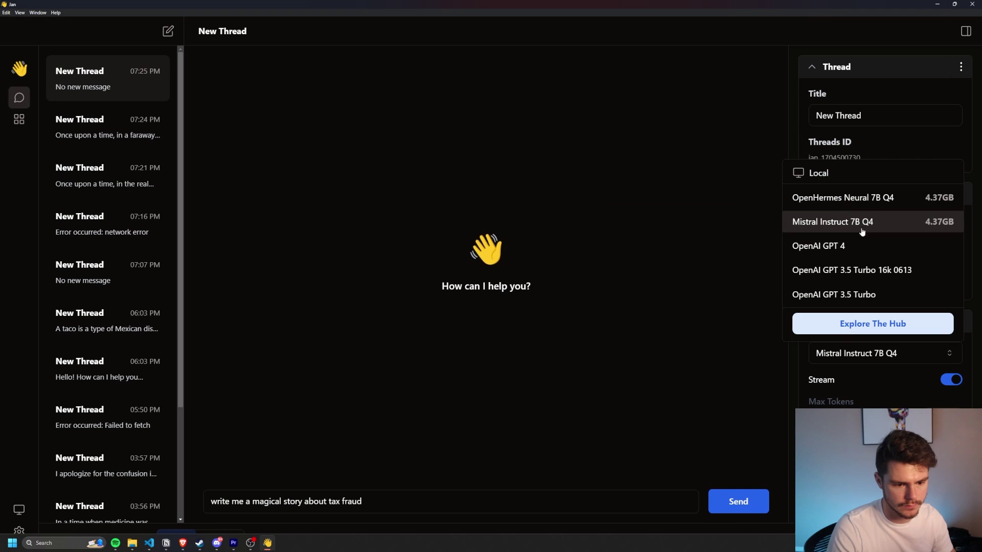
click(800, 198)
click(396, 499)
key(Return)
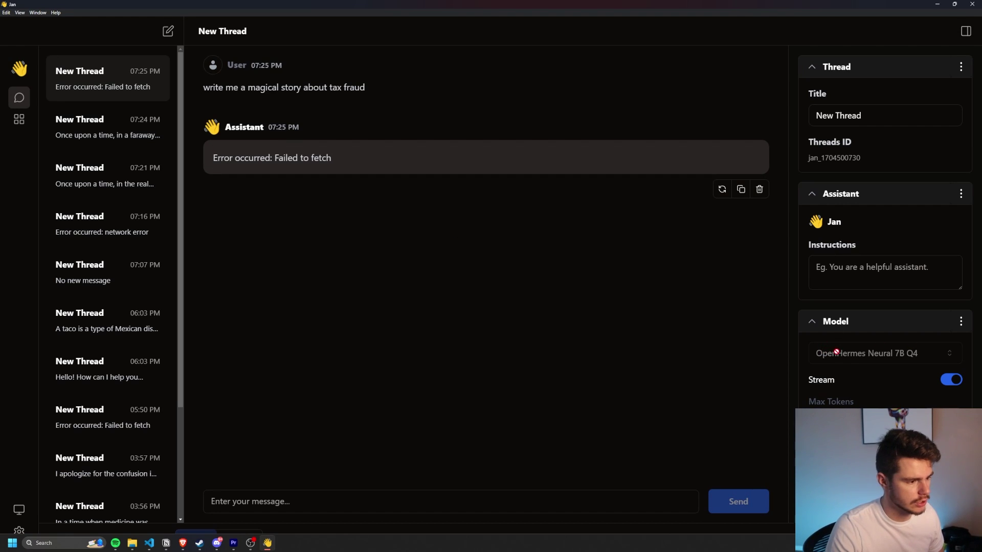
click(723, 189)
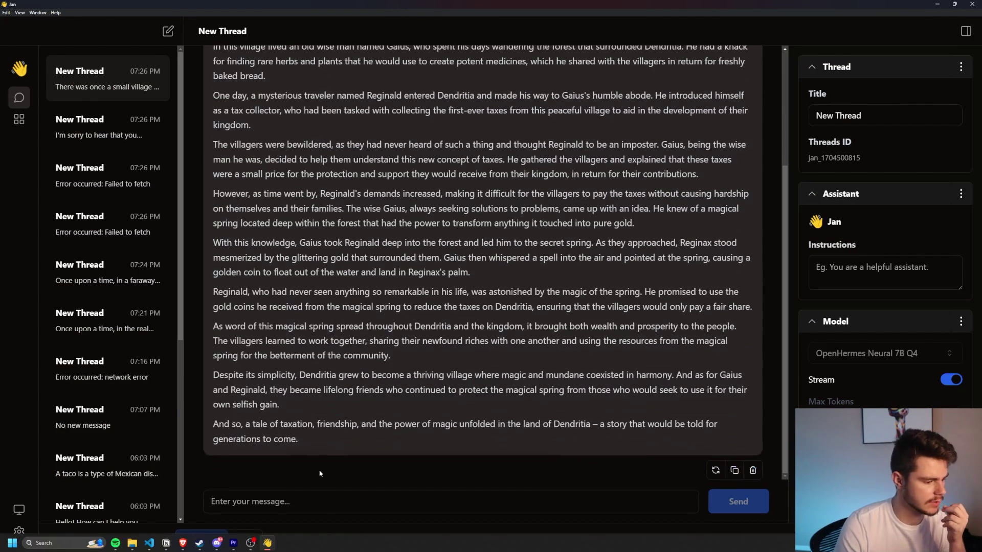
- Send the story prompt again to get the Aurelia tax-fraud story and review it
click(318, 509)
key(ctrl+v)
key(Return)
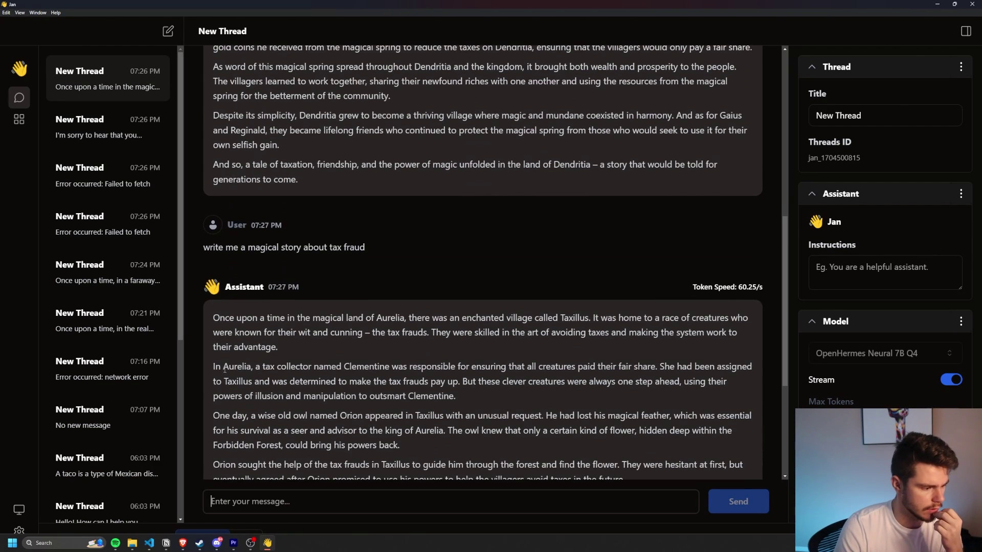
drag(276, 366, 650, 369)
scroll(587, 372, up, 8)
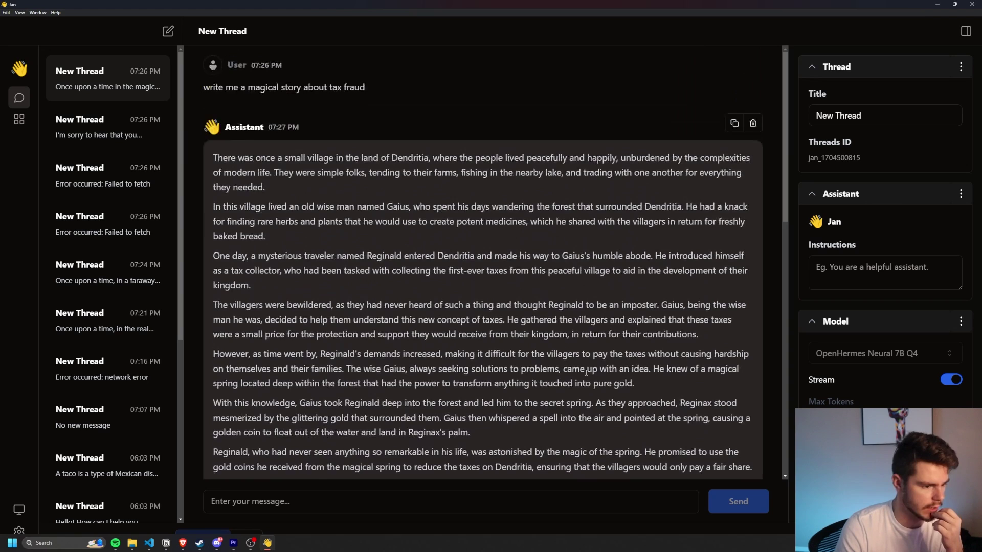
scroll(586, 373, down, 8)
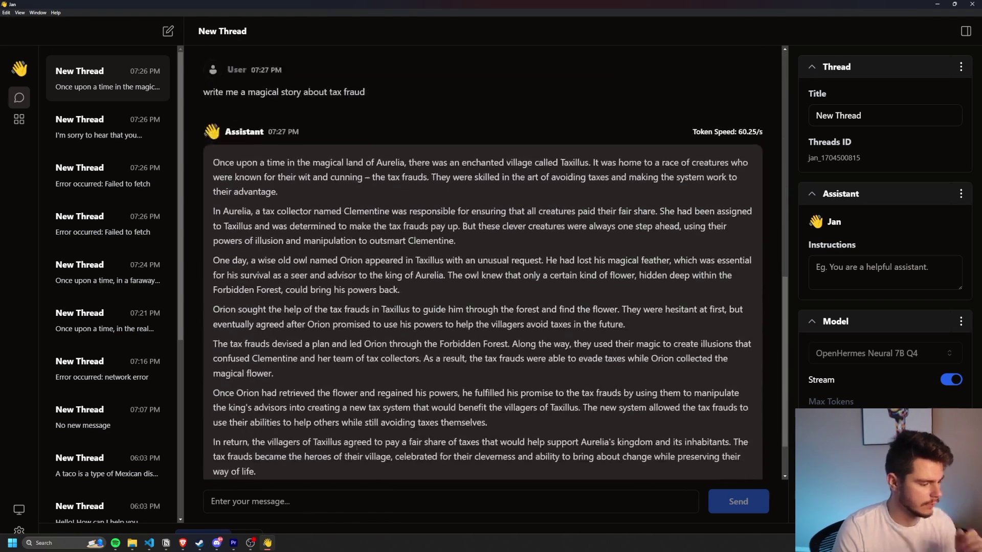
- Resend the prompt for another OpenHermes tax-fraud story and scroll through the reply
key(ctrl+v)
key(Return)
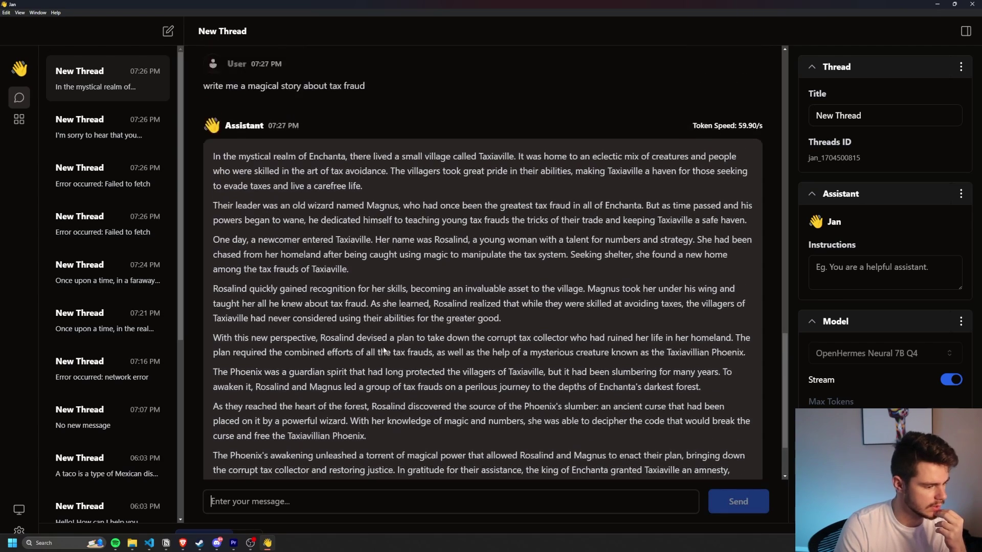
scroll(654, 303, up, 6)
scroll(526, 256, up, 5)
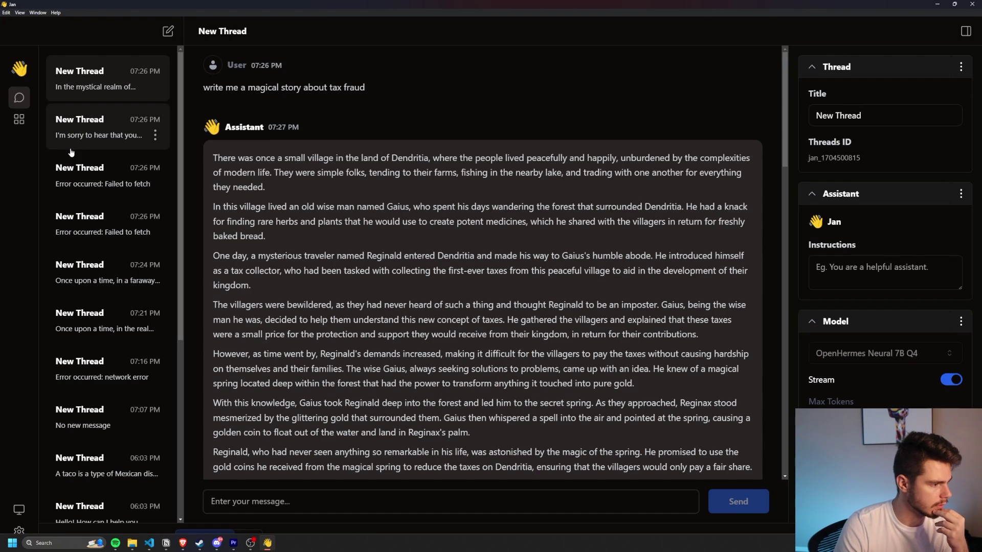
click(19, 122)
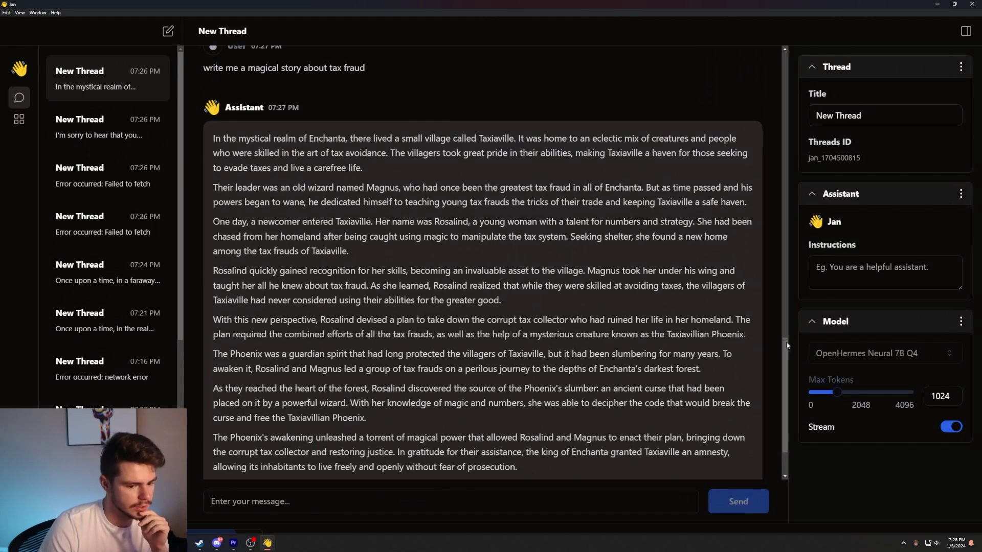